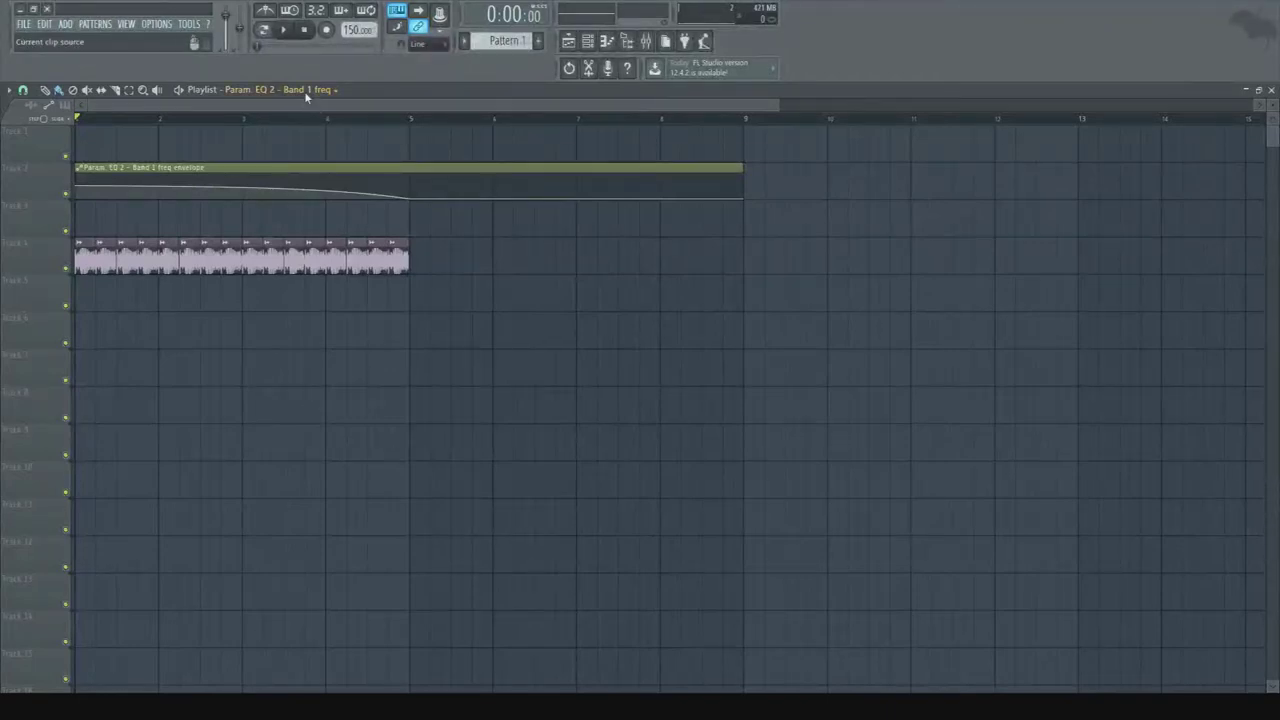
- Place Pattern 1 at bar 1 on Track 7, mute Track 4's loop and Track 2's envelope, then preview
{"action": "left_click", "coordinate": [257, 318]}
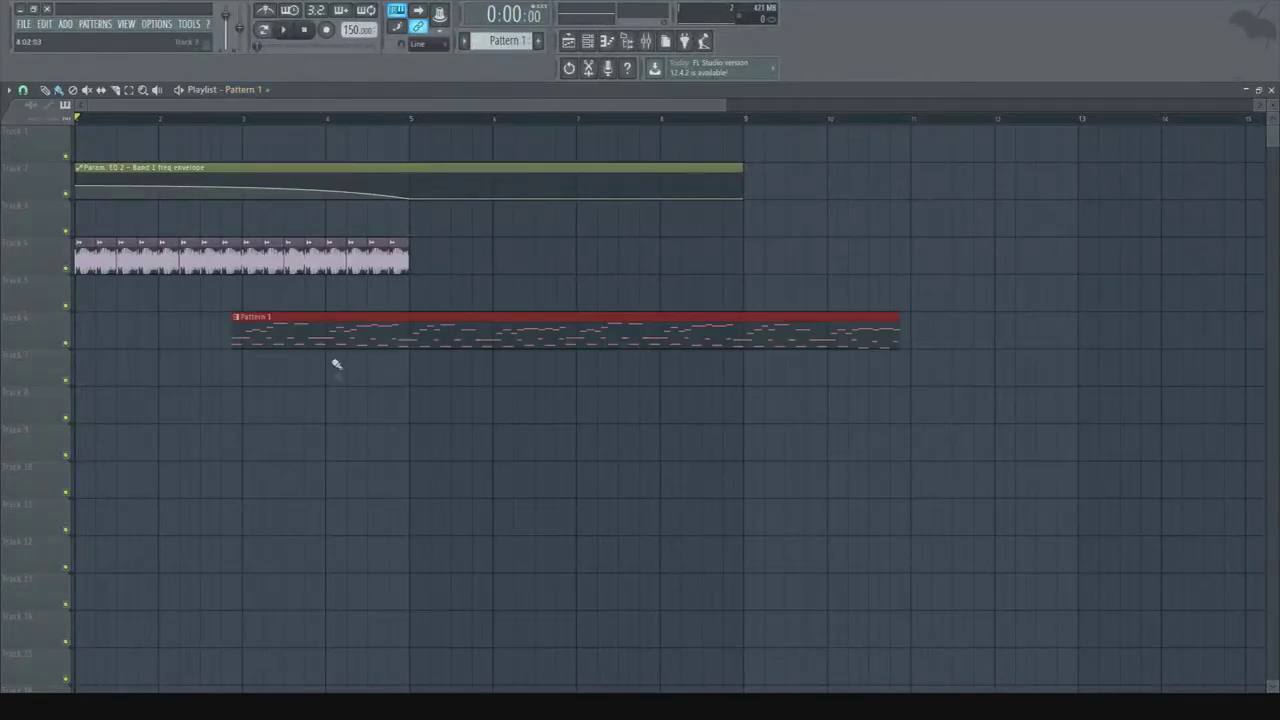
{"action": "left_click_drag", "start_coordinate": [313, 325], "coordinate": [165, 362]}
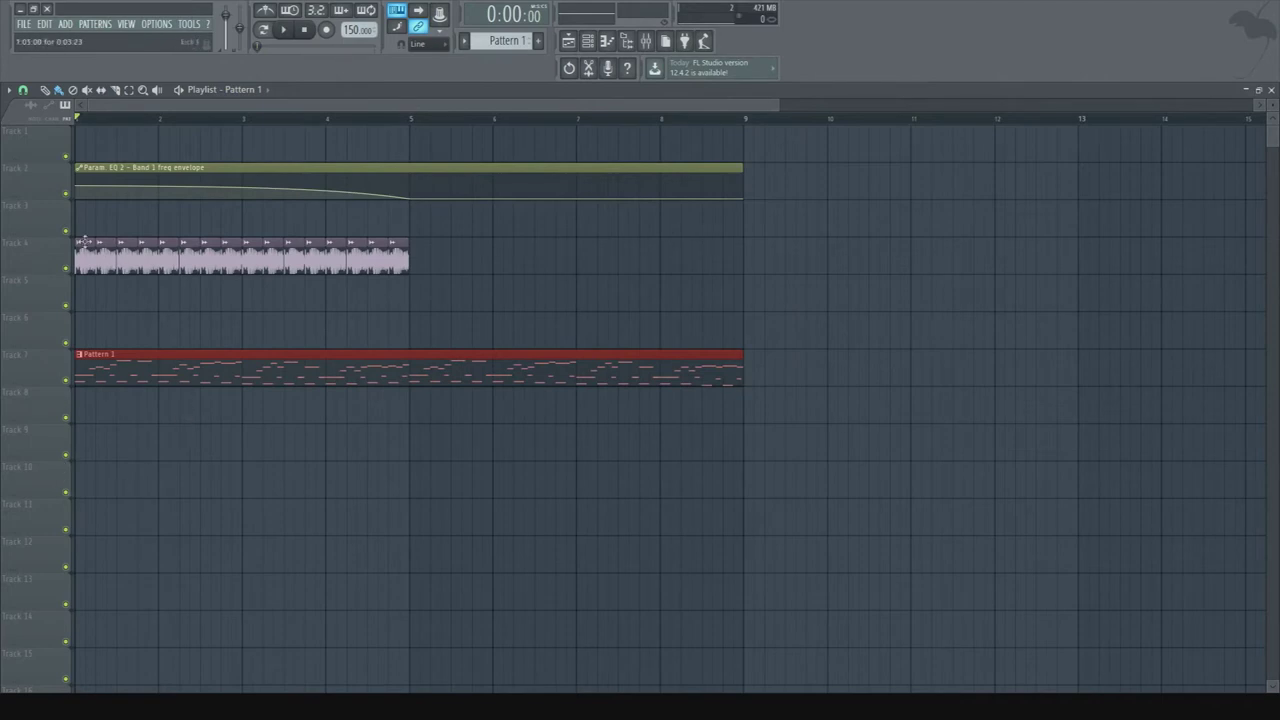
{"action": "left_click", "coordinate": [68, 269]}
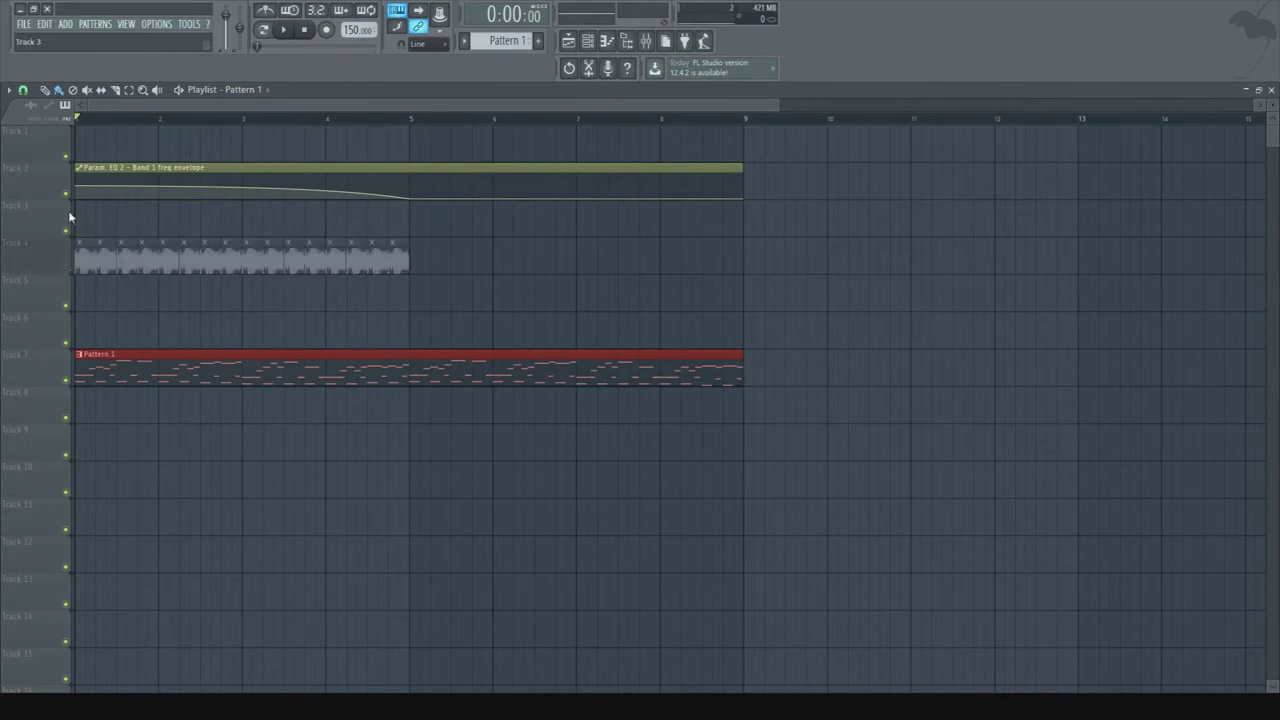
{"action": "left_click", "coordinate": [67, 194]}
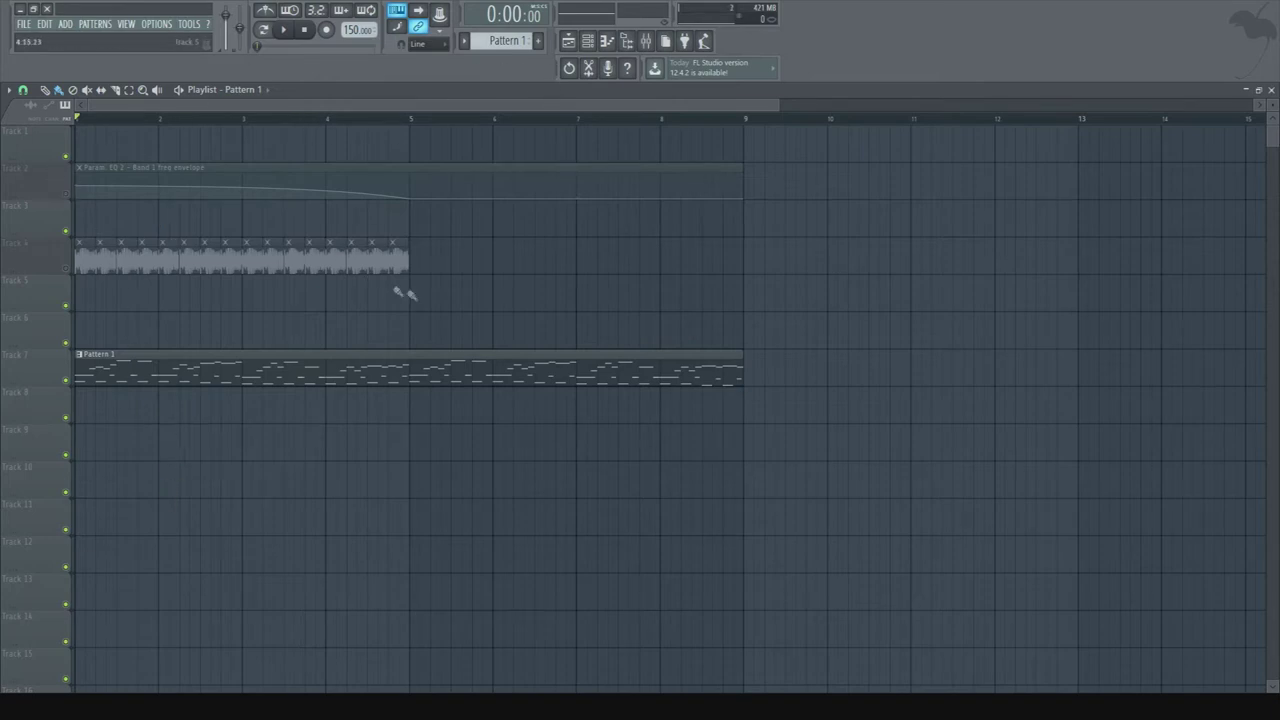
{"action": "left_click", "coordinate": [178, 89]}
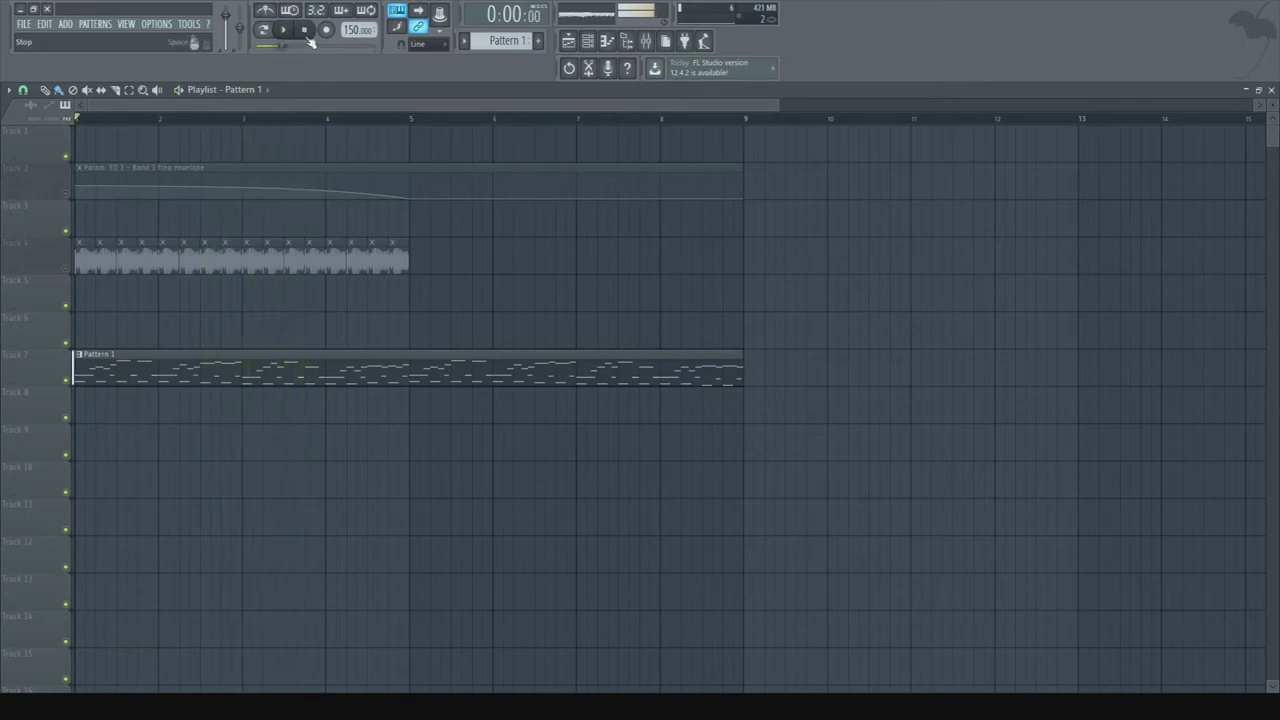
{"action": "left_click", "coordinate": [304, 29]}
- Open Insert 19's Fruity parametric EQ 2 from the mixer and position its window beside the mixer
{"action": "left_click", "coordinate": [645, 42]}
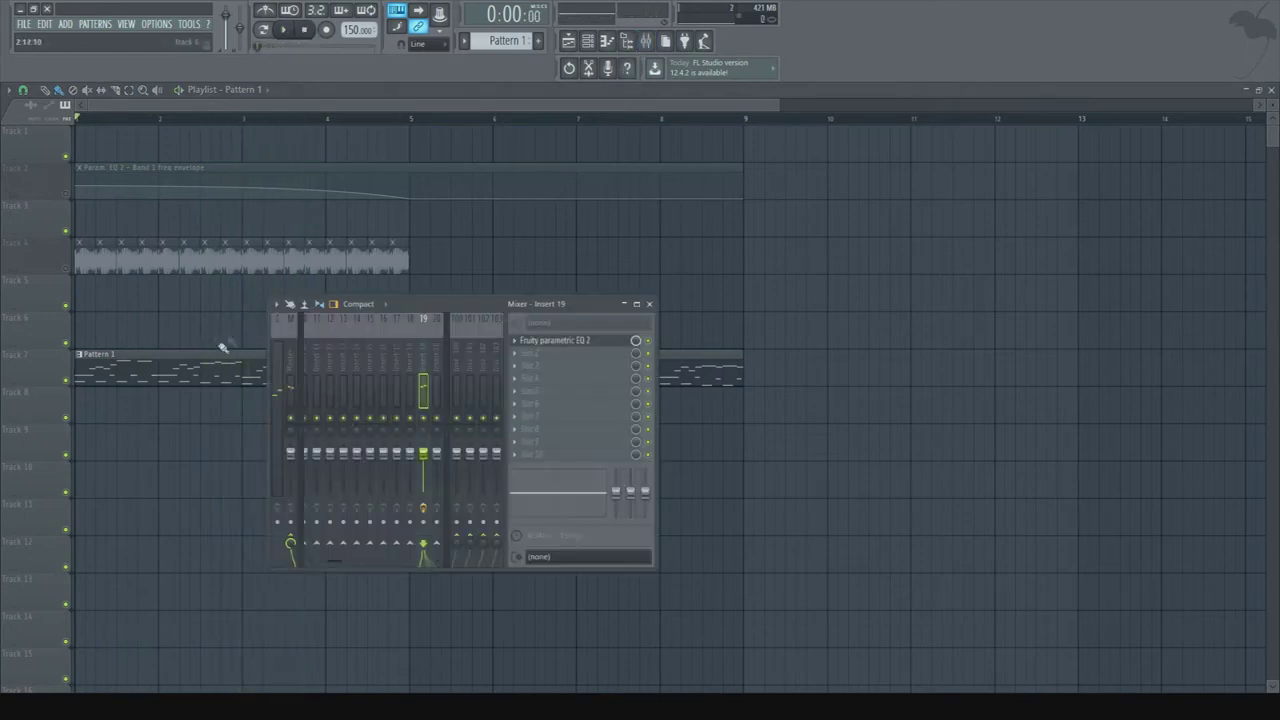
{"action": "left_click", "coordinate": [593, 343]}
{"action": "left_click_drag", "start_coordinate": [624, 258], "coordinate": [684, 199]}
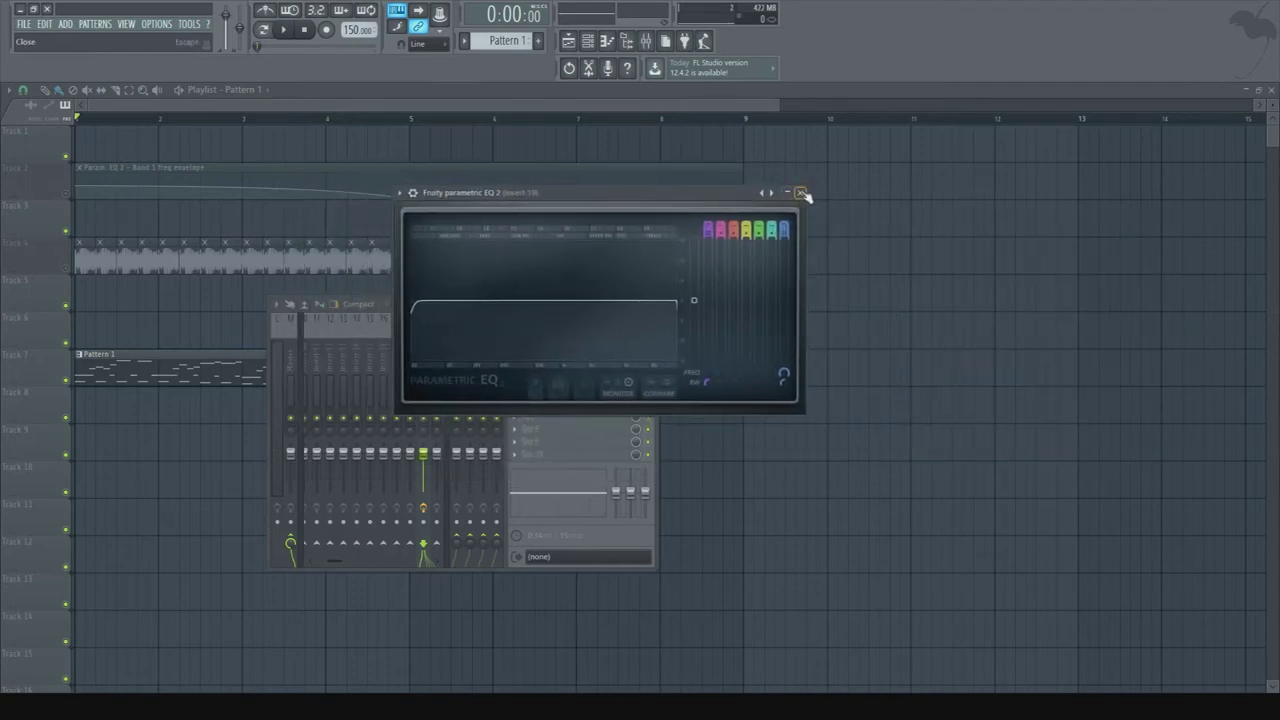
{"action": "left_click_drag", "start_coordinate": [555, 204], "coordinate": [586, 231]}
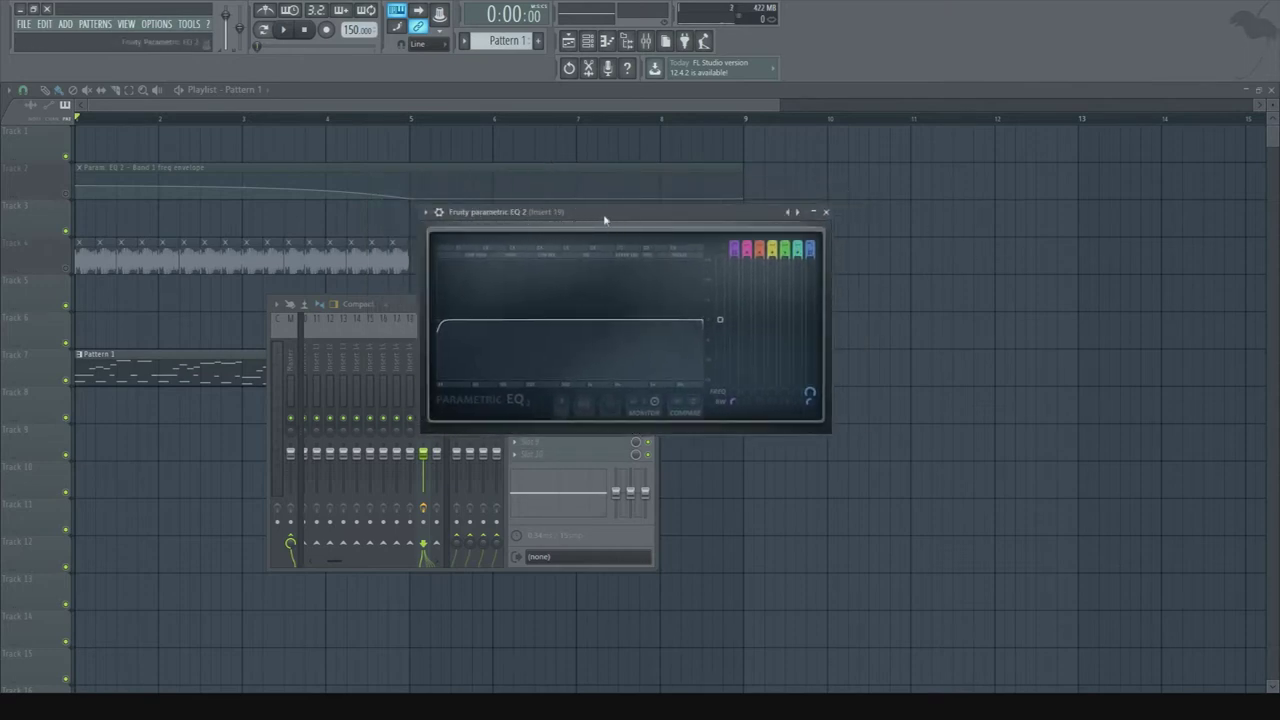
{"action": "left_click_drag", "start_coordinate": [602, 214], "coordinate": [700, 282]}
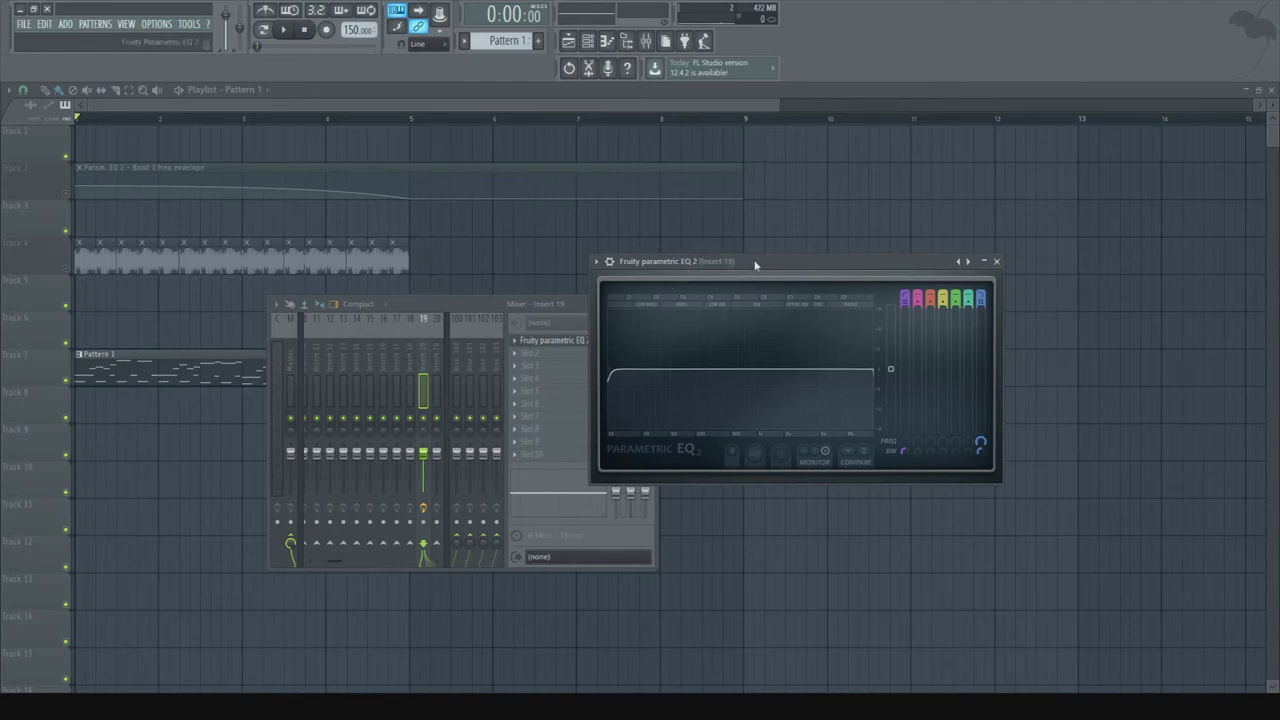
{"action": "left_click_drag", "start_coordinate": [755, 264], "coordinate": [825, 201]}
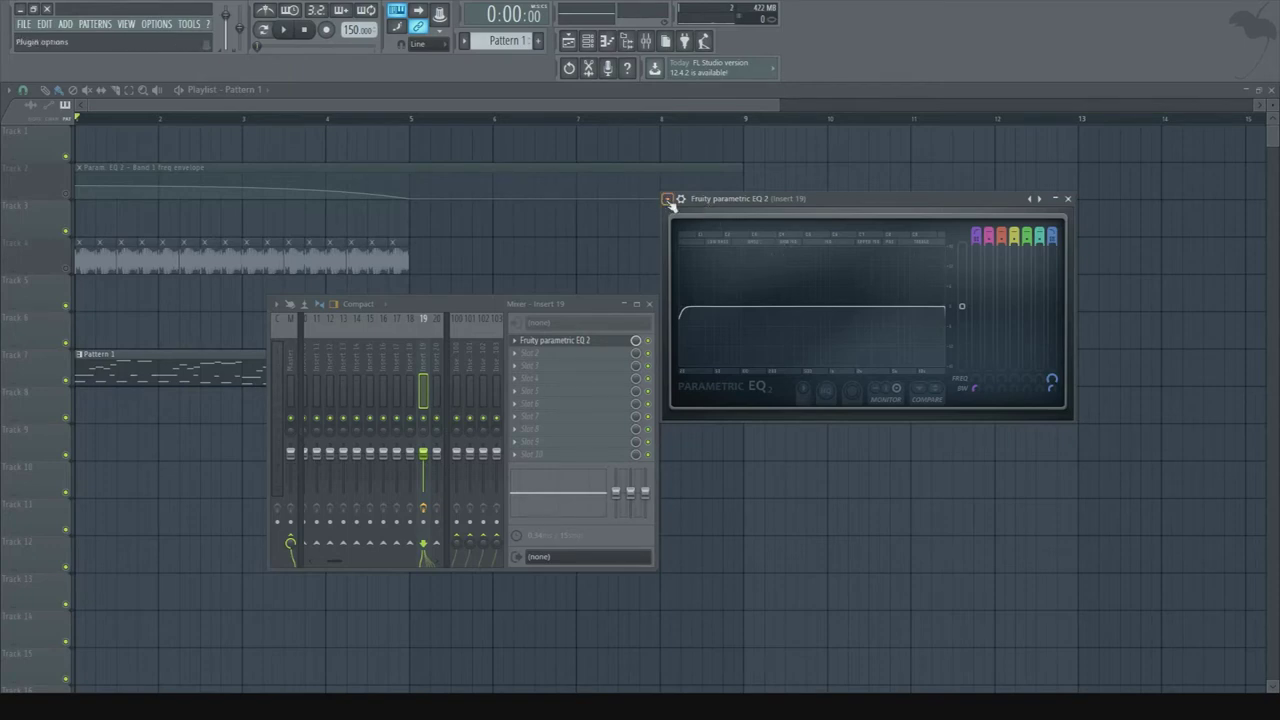
- Set the Band 1 high-pass to 25Hz and sweep the Band 7 low-pass cutoff down
{"action": "left_click_drag", "start_coordinate": [787, 298], "coordinate": [693, 315]}
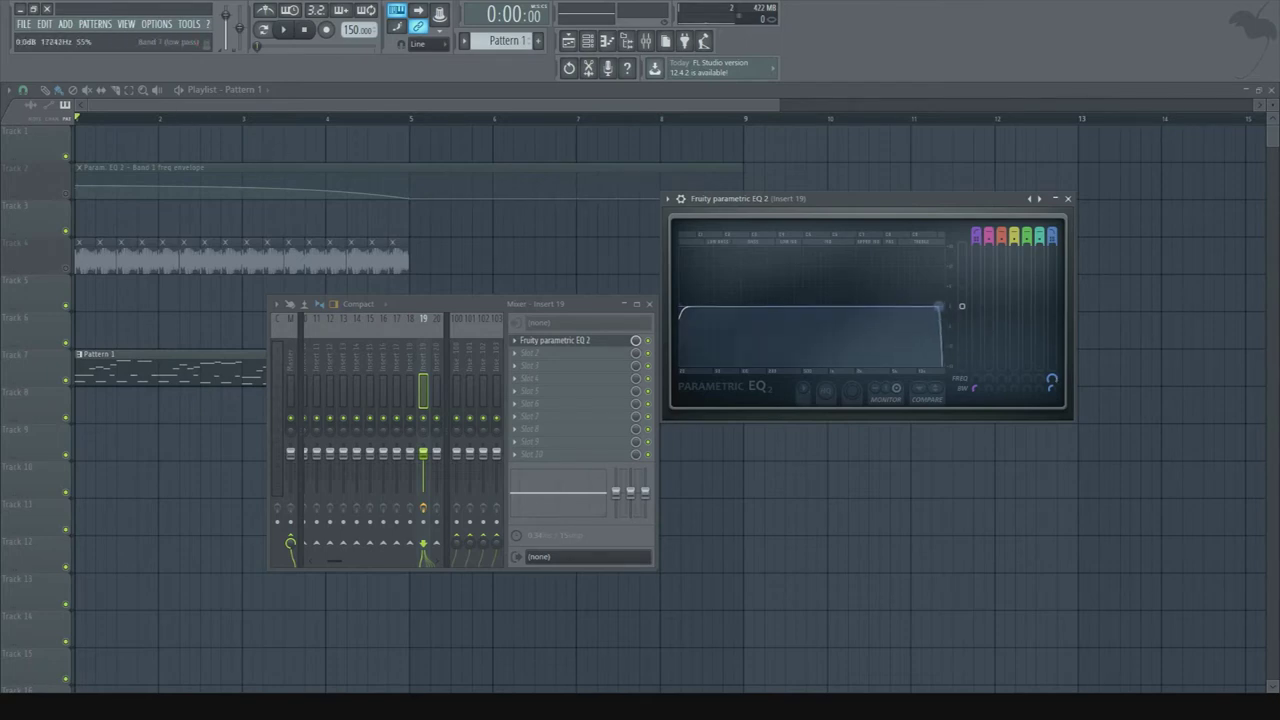
{"action": "mouse_move", "coordinate": [950, 313]}
{"action": "left_mouse_down"}
{"action": "mouse_move", "coordinate": [912, 310]}
{"action": "mouse_move", "coordinate": [940, 308]}
{"action": "left_mouse_up"}
{"action": "mouse_move", "coordinate": [940, 306]}
{"action": "left_mouse_down"}
{"action": "mouse_move", "coordinate": [786, 307]}
{"action": "mouse_move", "coordinate": [943, 308]}
{"action": "mouse_move", "coordinate": [920, 307]}
{"action": "left_mouse_up"}
- Preview the filter sweep and create a Band 7 freq automation clip on Track 1
{"action": "key", "text": "space"}
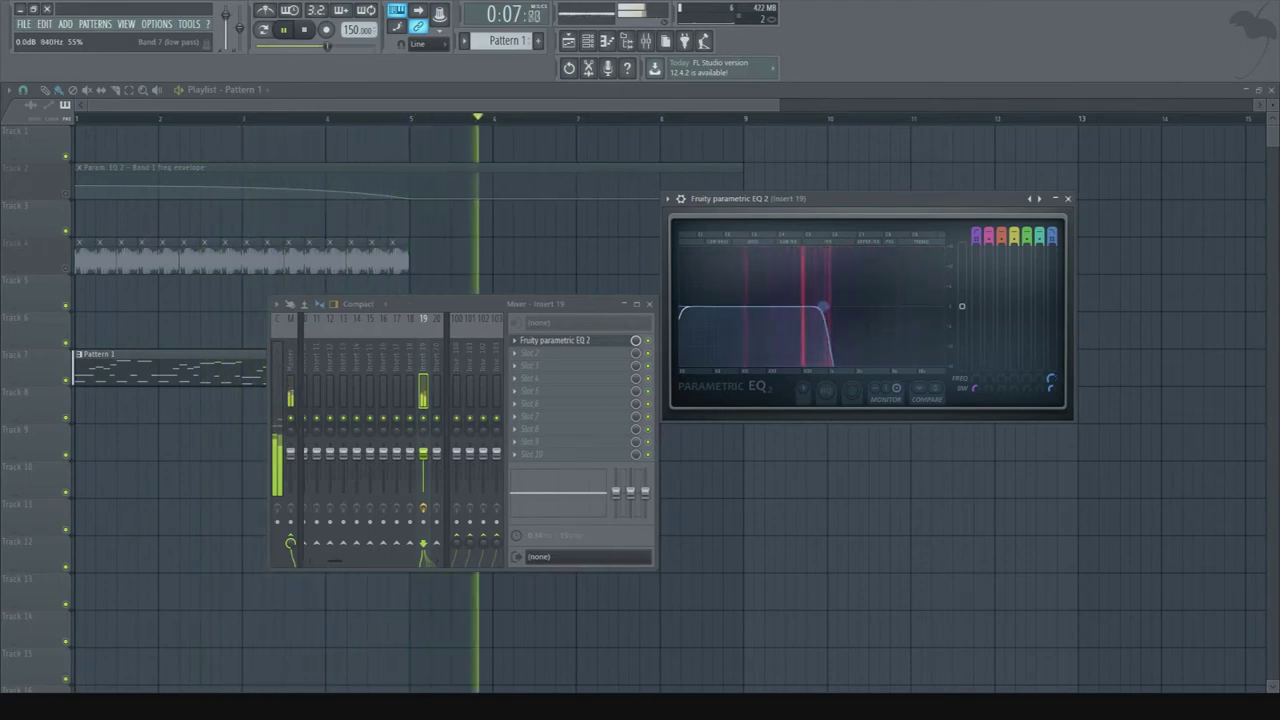
{"action": "key", "text": "space"}
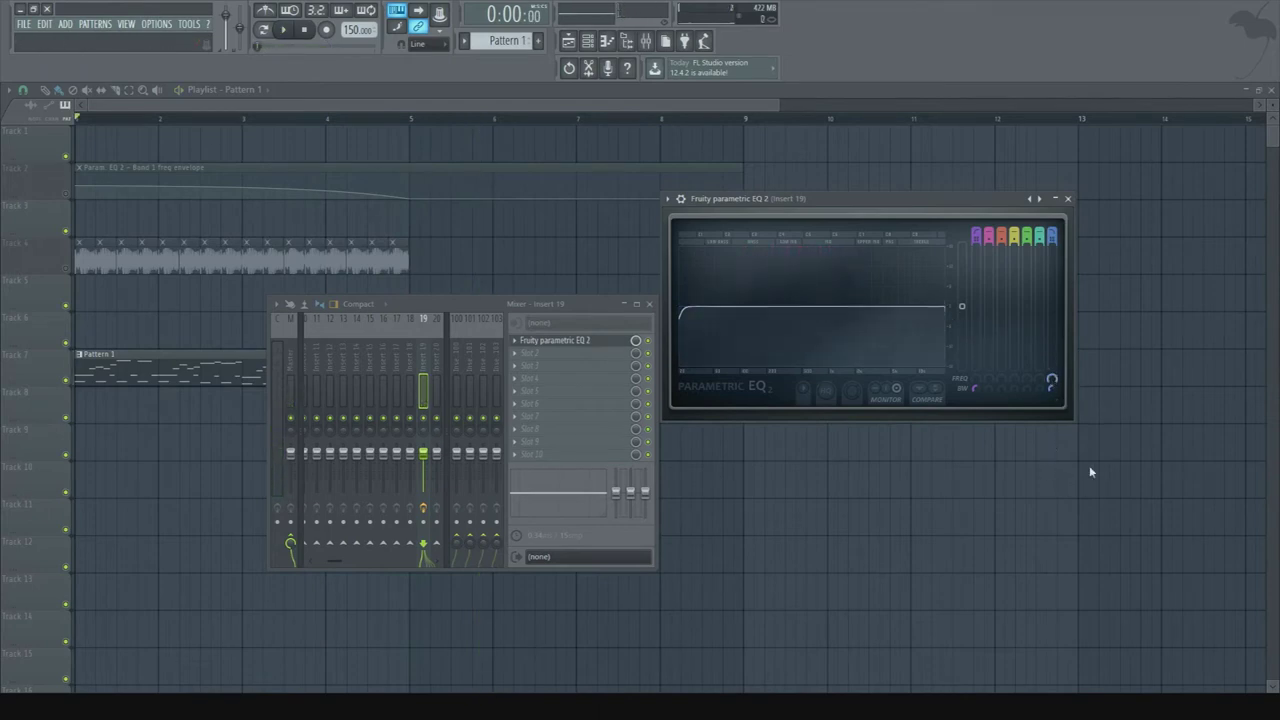
{"action": "key", "text": "F12"}
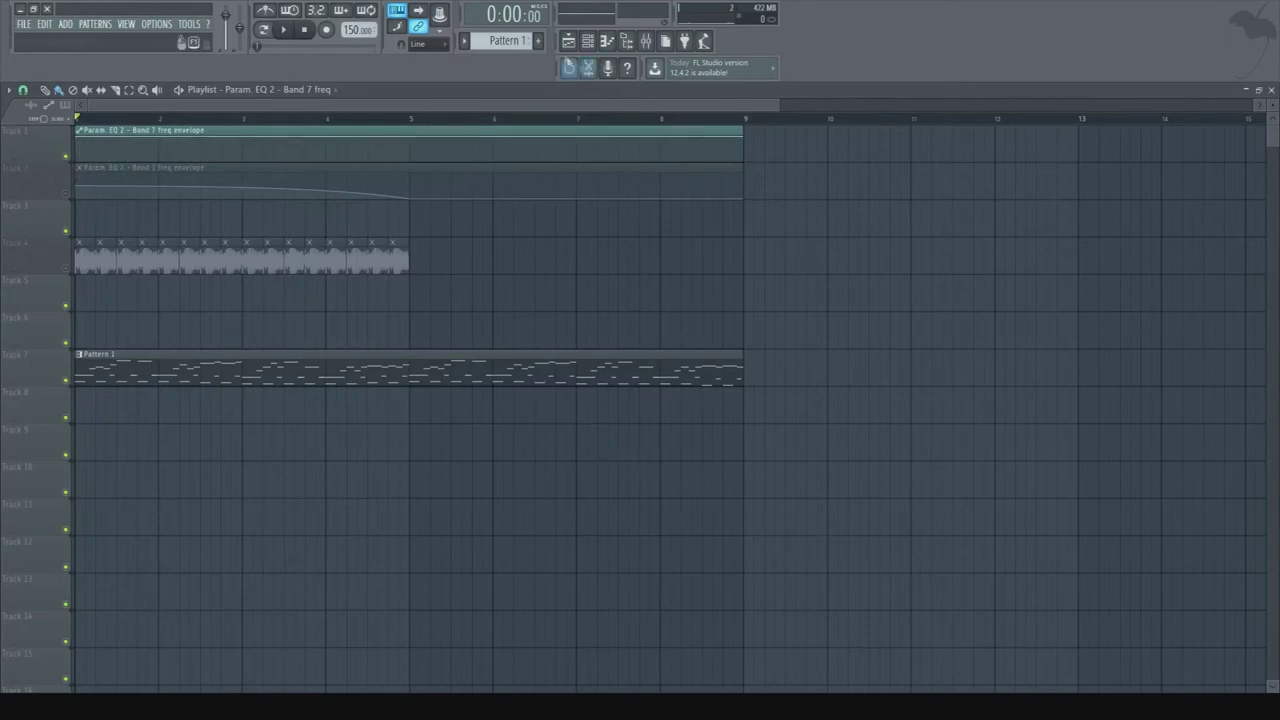
- Reopen the mixer and parametric EQ and move the Band 7 low-pass handle back to 20000Hz
{"action": "left_click", "coordinate": [646, 41]}
{"action": "left_click", "coordinate": [593, 341]}
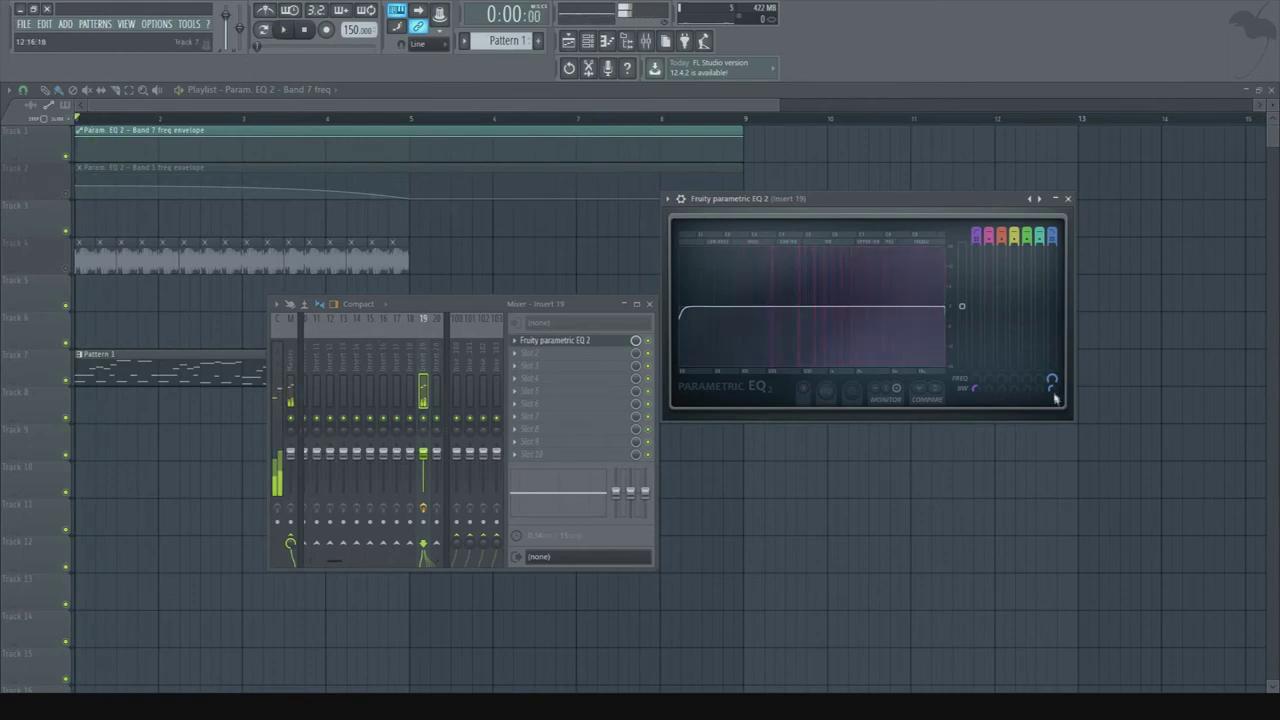
{"action": "mouse_move", "coordinate": [945, 306]}
{"action": "left_mouse_down"}
{"action": "mouse_move", "coordinate": [860, 306]}
{"action": "mouse_move", "coordinate": [945, 306]}
{"action": "left_mouse_up"}
- Hide the mixer and EQ windows, then bring both back up
{"action": "key", "text": "F12"}
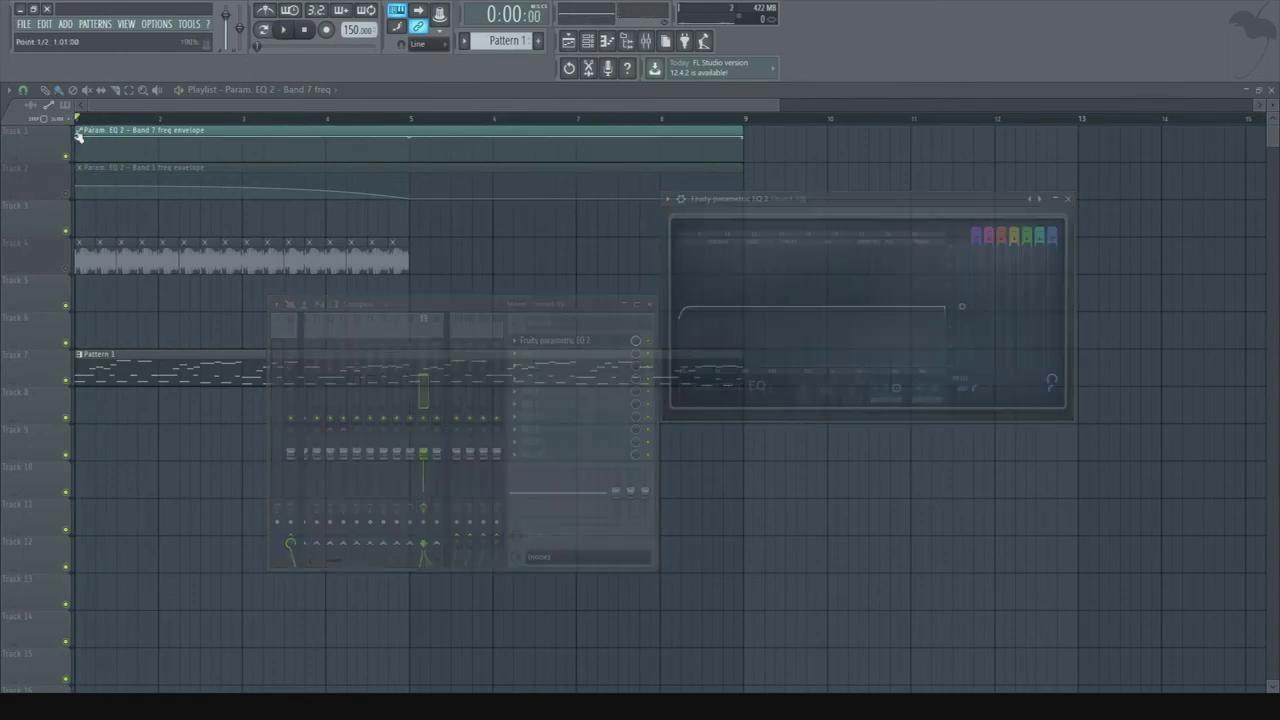
{"action": "left_click", "coordinate": [646, 40]}
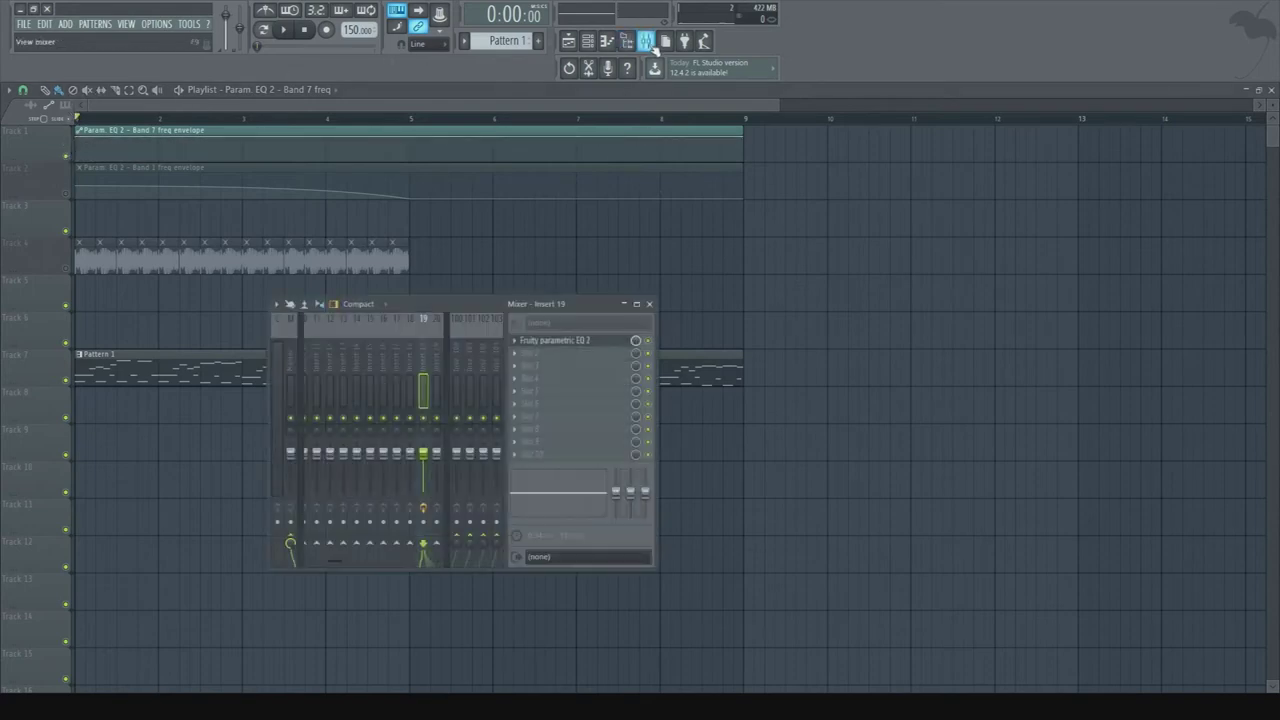
{"action": "left_click", "coordinate": [598, 342]}
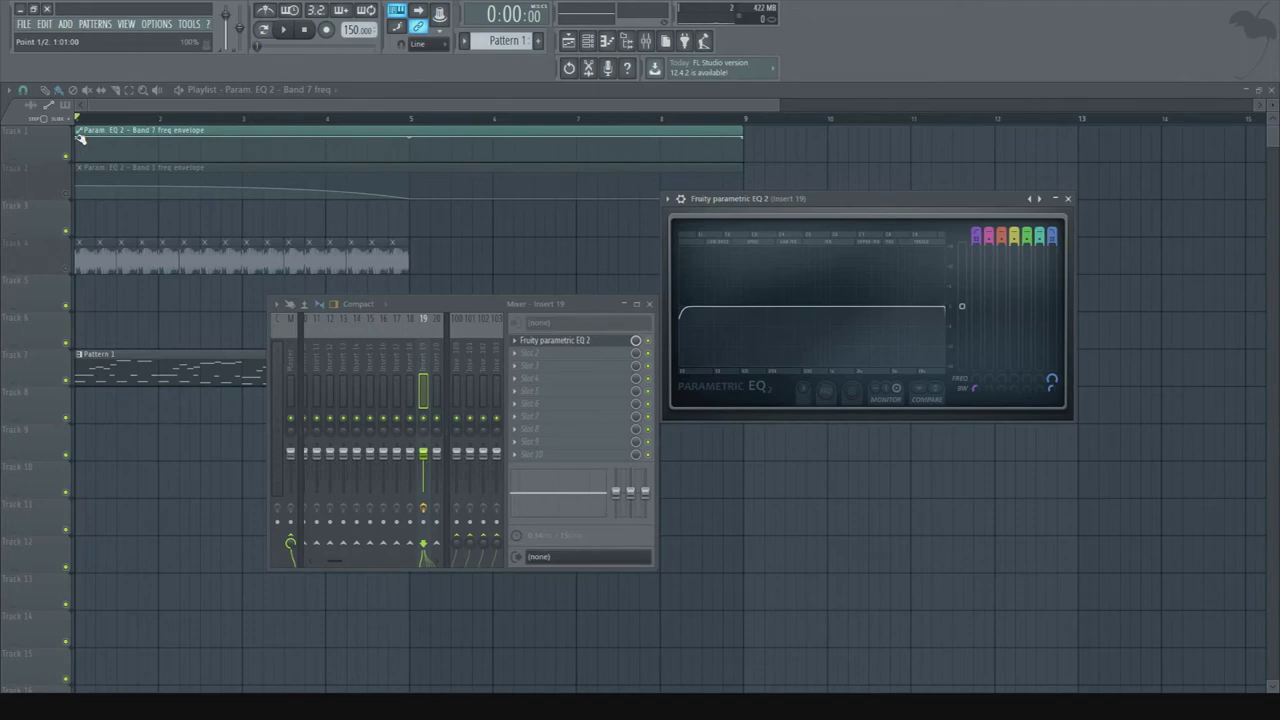
- Lower the Band 7 envelope's start, add points near its end, and delete the bar 5 point
{"action": "left_click_drag", "start_coordinate": [81, 138], "coordinate": [70, 148]}
{"action": "key", "text": "space"}
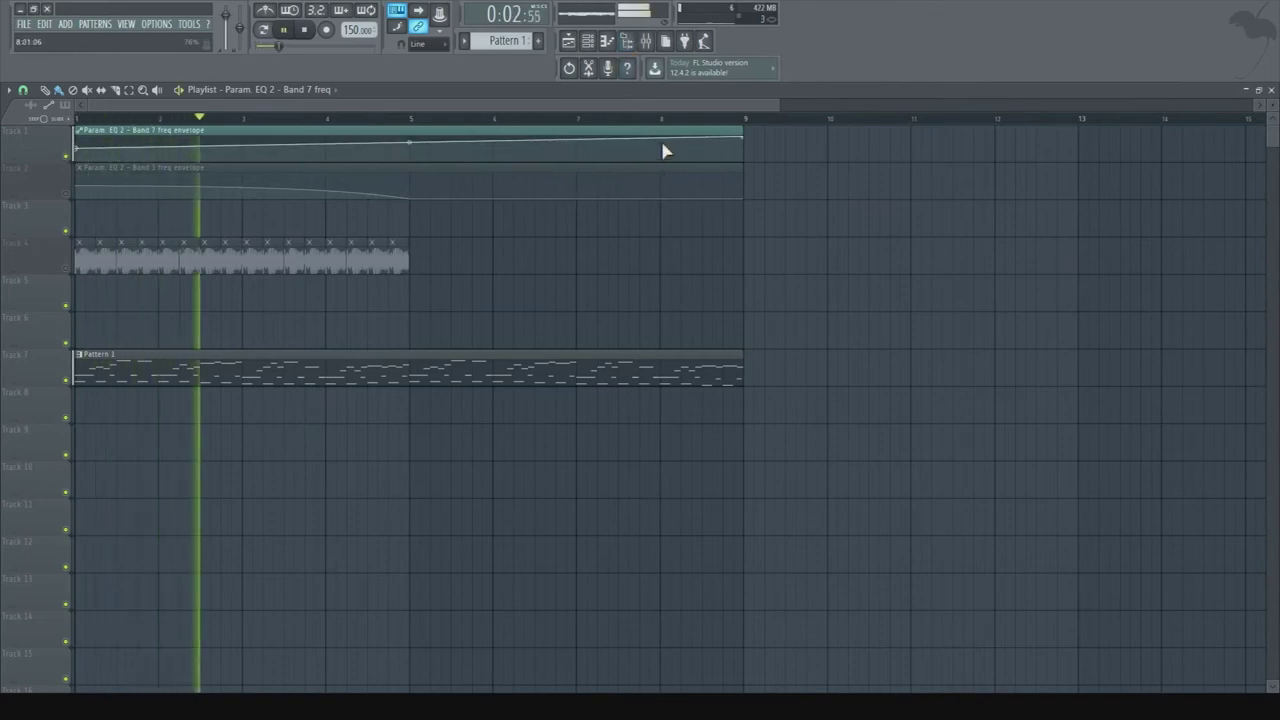
{"action": "right_click", "coordinate": [665, 140]}
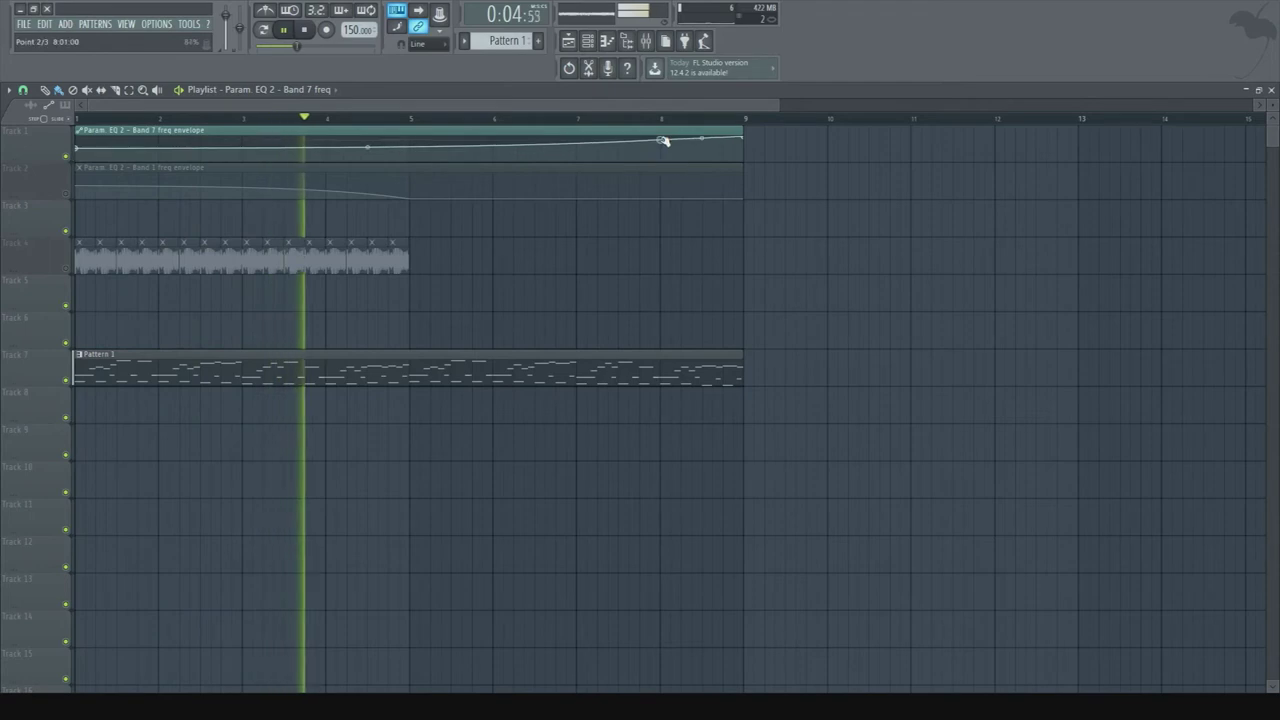
{"action": "right_click", "coordinate": [703, 148]}
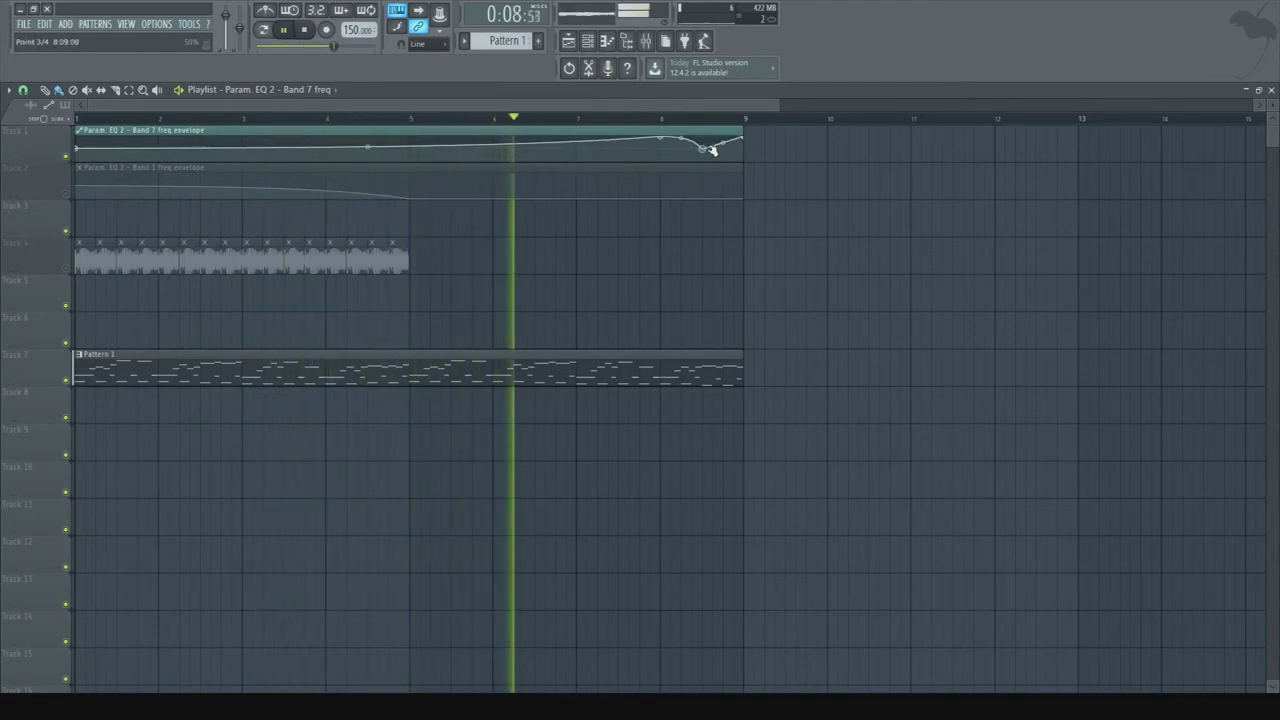
{"action": "right_click", "coordinate": [367, 148]}
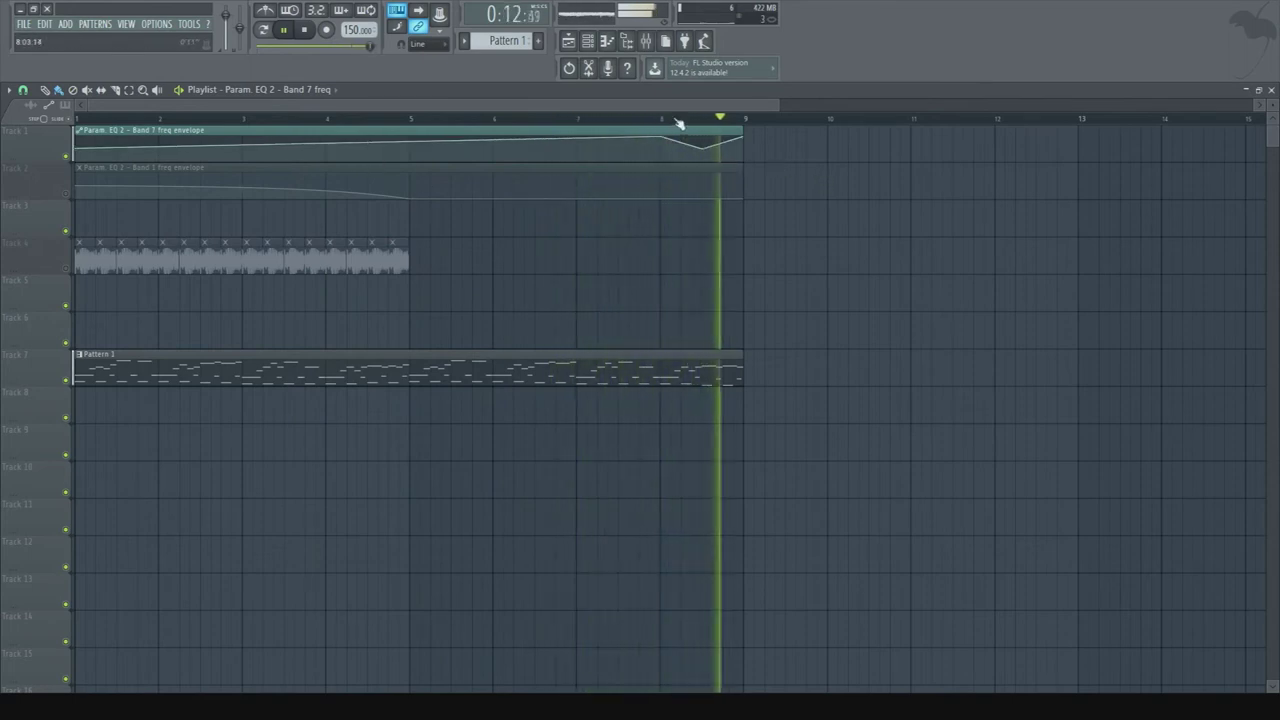
- Restart playback and move the song position to about bar 8.6
{"action": "key", "text": "space"}
{"action": "key", "text": "space"}
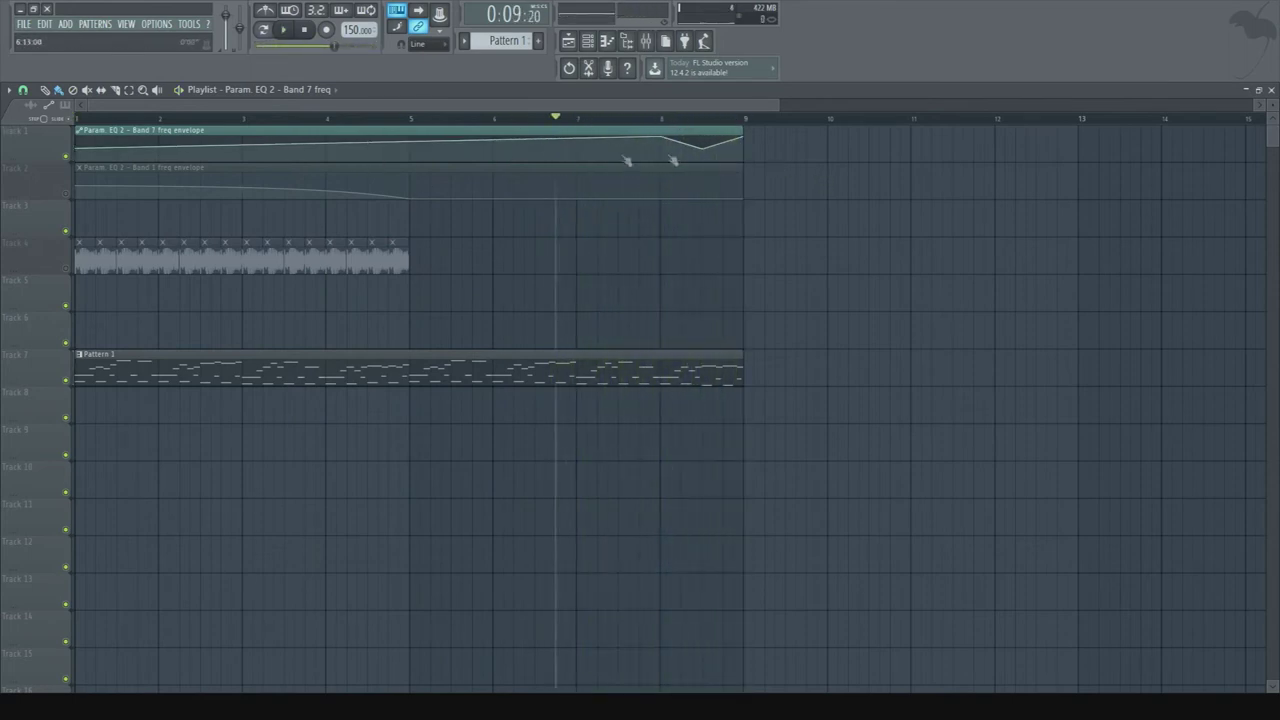
{"action": "key", "text": "space"}
{"action": "left_click_drag", "start_coordinate": [472, 118], "coordinate": [492, 150]}
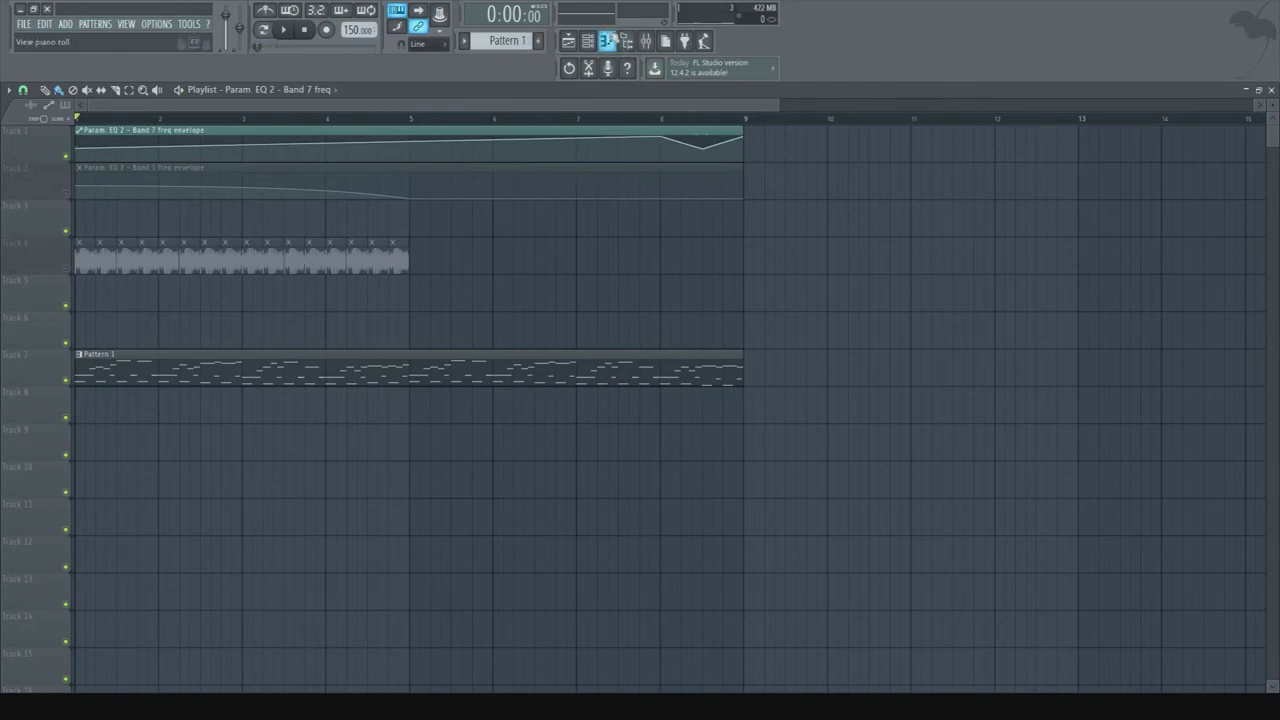
- Delete the Band 7 and Band 1 freq automation clips from the playlist
{"action": "left_click", "coordinate": [646, 41]}
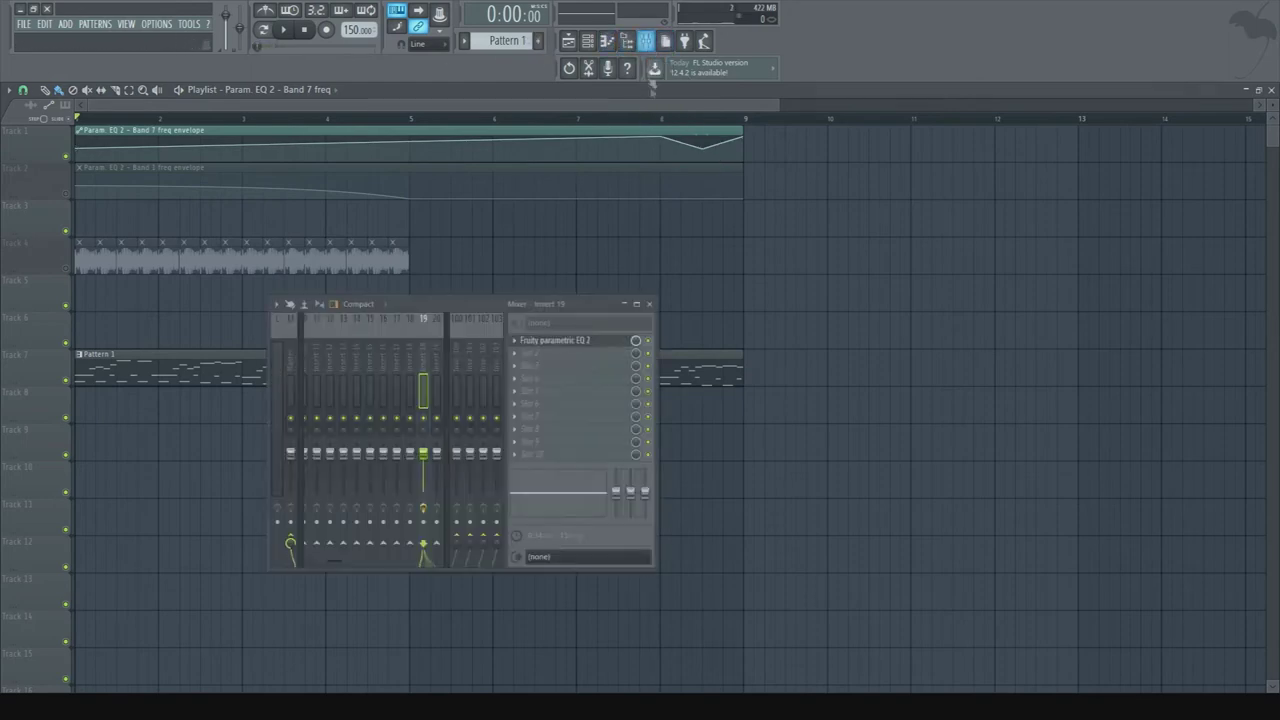
{"action": "left_click", "coordinate": [556, 341]}
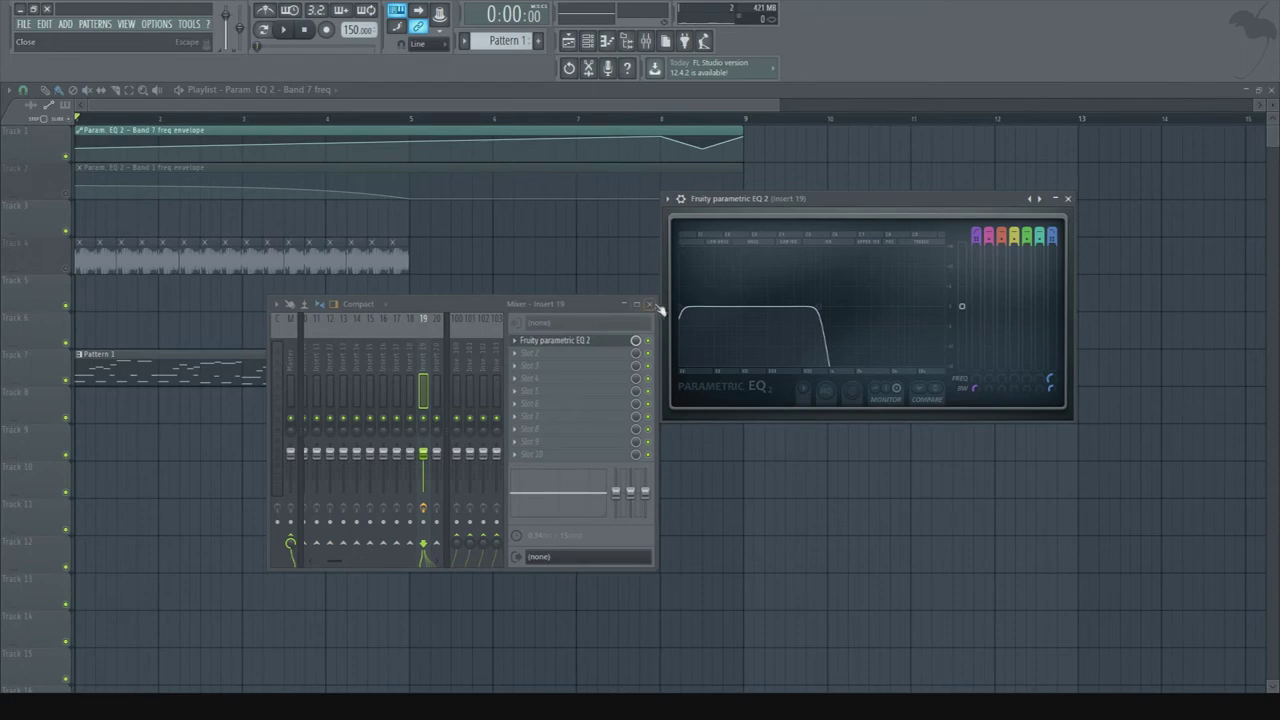
{"action": "right_click", "coordinate": [214, 128]}
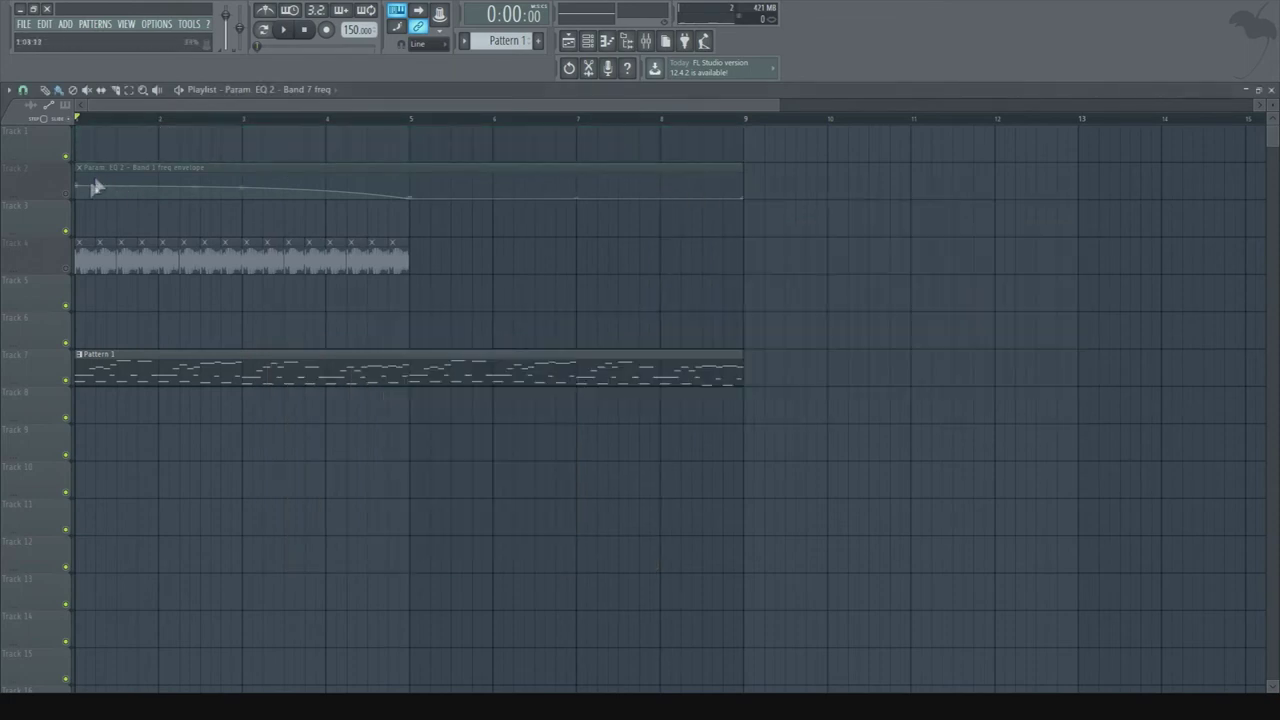
{"action": "right_click", "coordinate": [155, 172]}
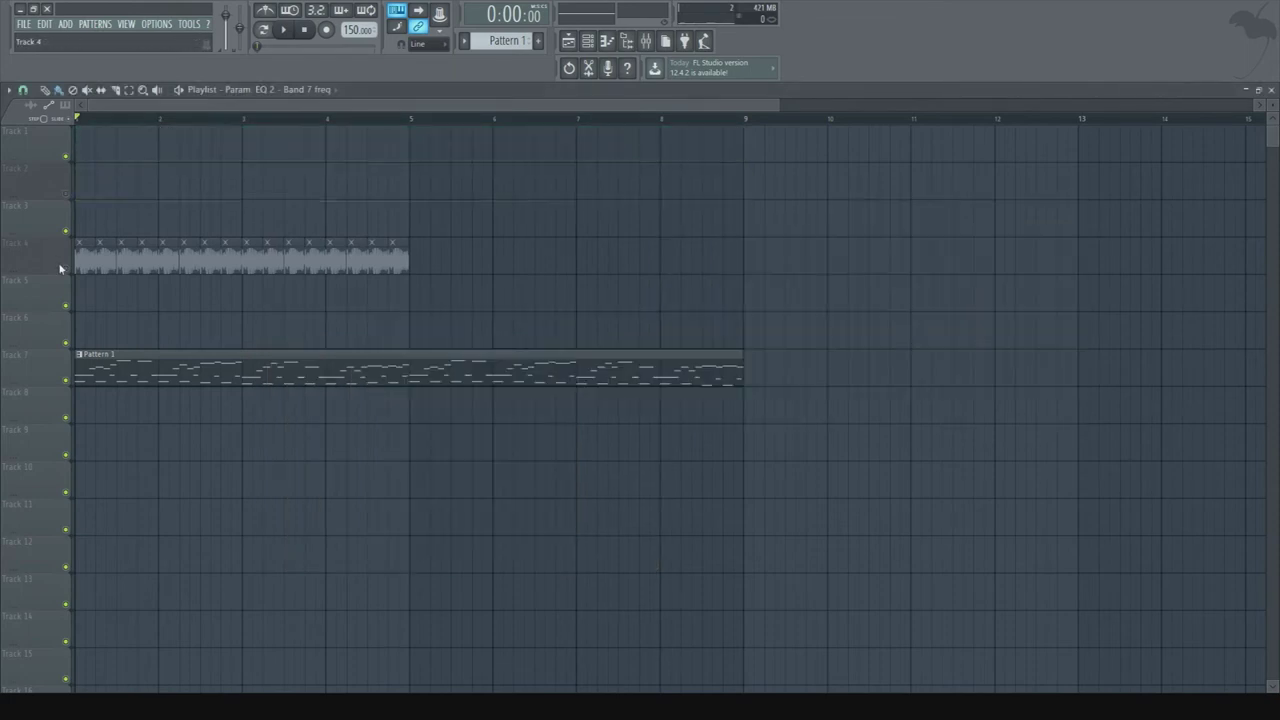
- Mute the Pattern 1 lead on Track 7, unmute the Track 4 kick loop, and play
{"action": "left_click", "coordinate": [67, 381]}
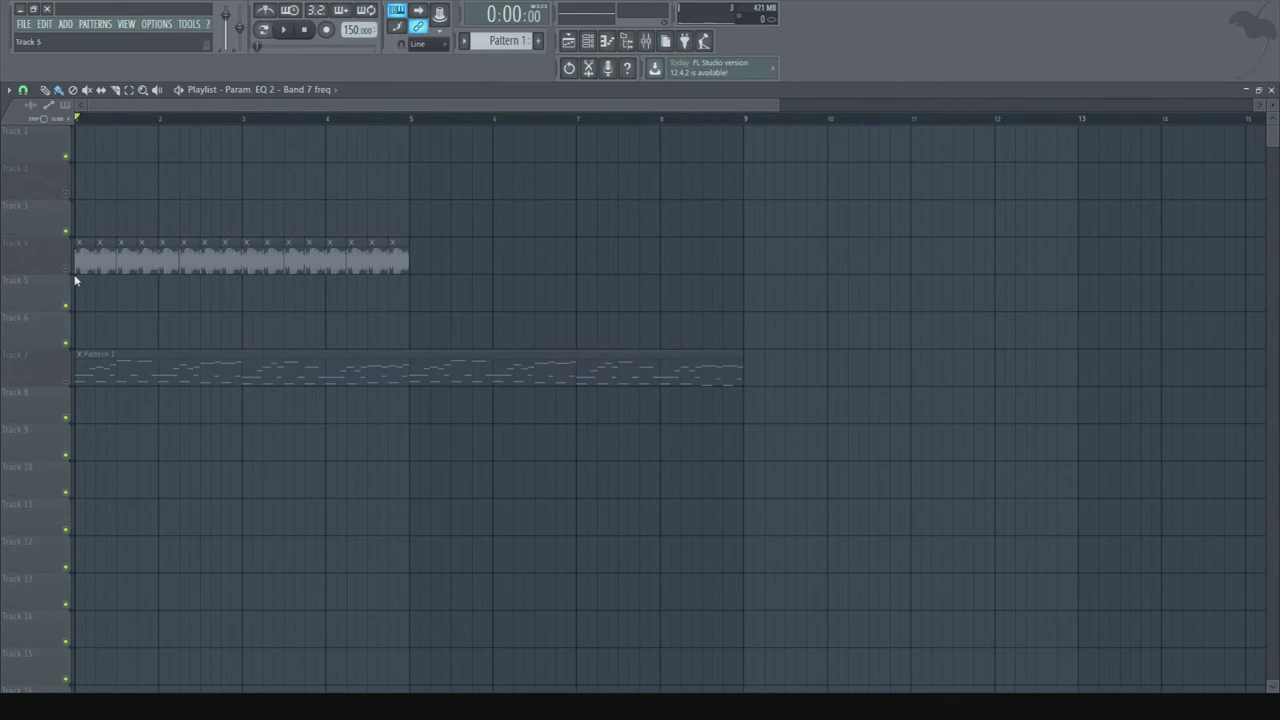
{"action": "left_click", "coordinate": [65, 268]}
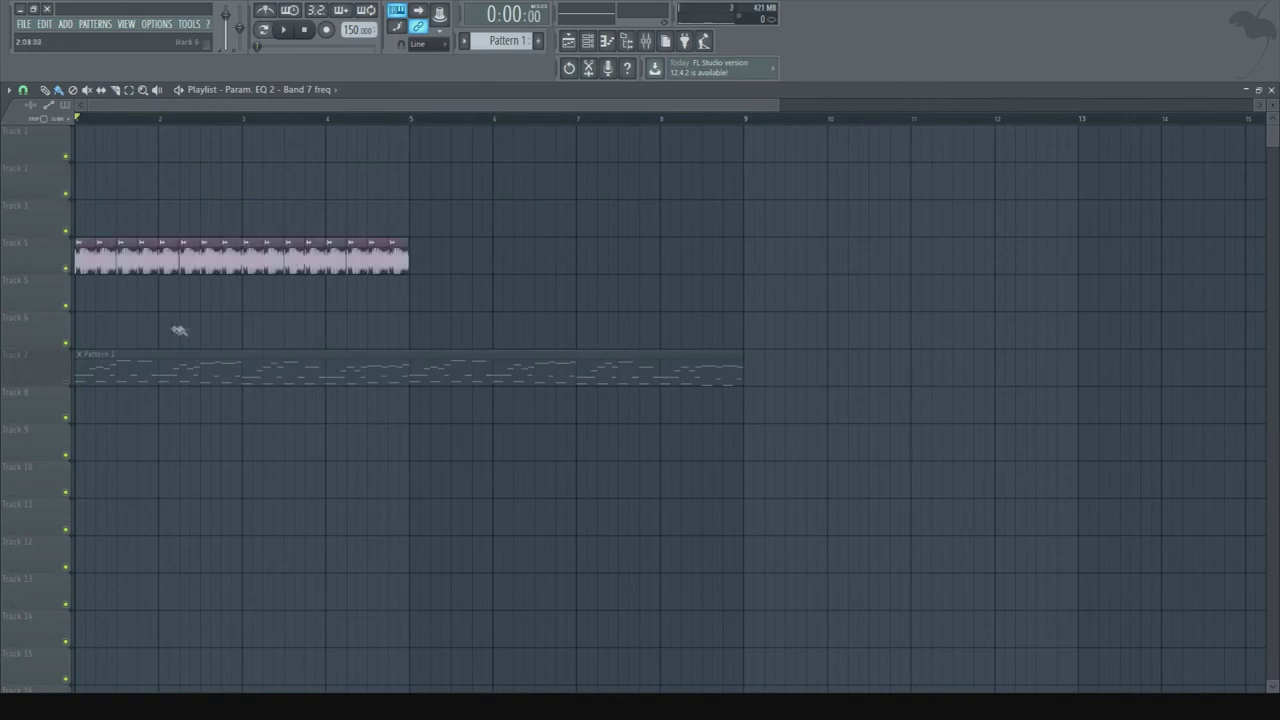
{"action": "key", "text": "space"}
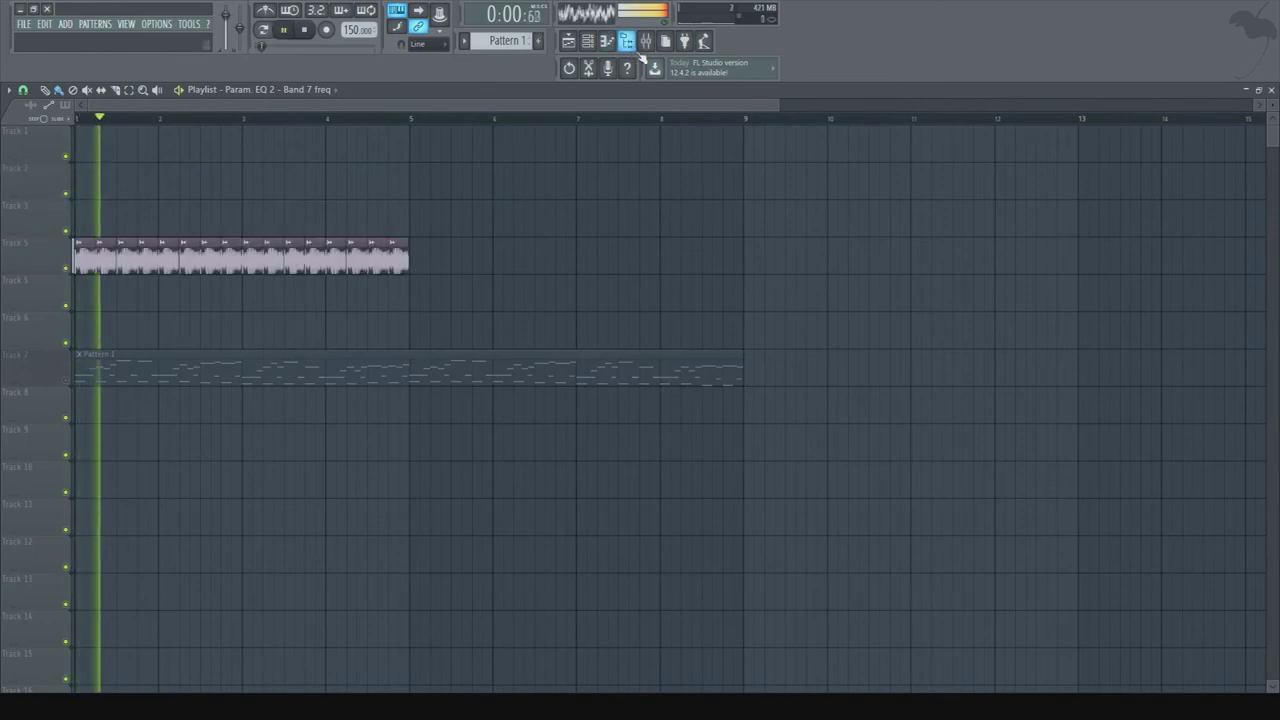
- Stop playback and raise the Parametric EQ 2 Band 1 high-pass cutoff to about 433Hz
{"action": "key", "text": "space"}
{"action": "left_click", "coordinate": [645, 45]}
{"action": "left_click", "coordinate": [545, 342]}
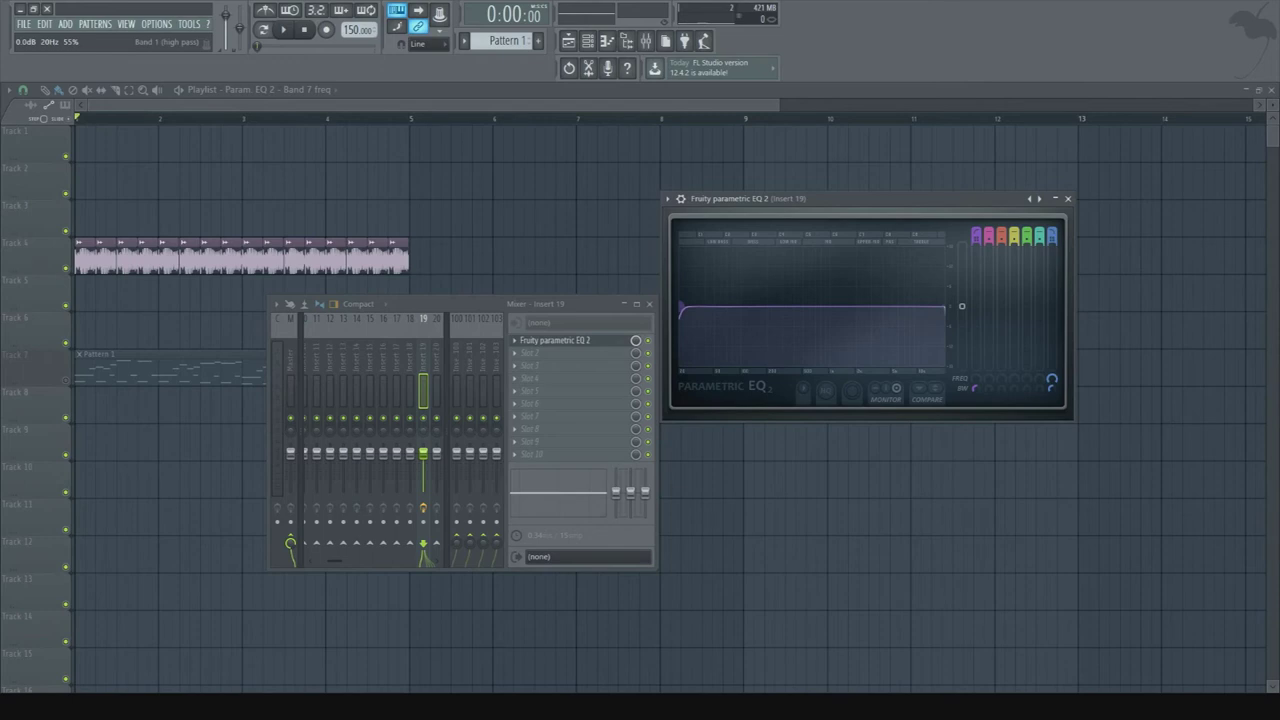
{"action": "left_click_drag", "start_coordinate": [682, 308], "coordinate": [812, 308]}
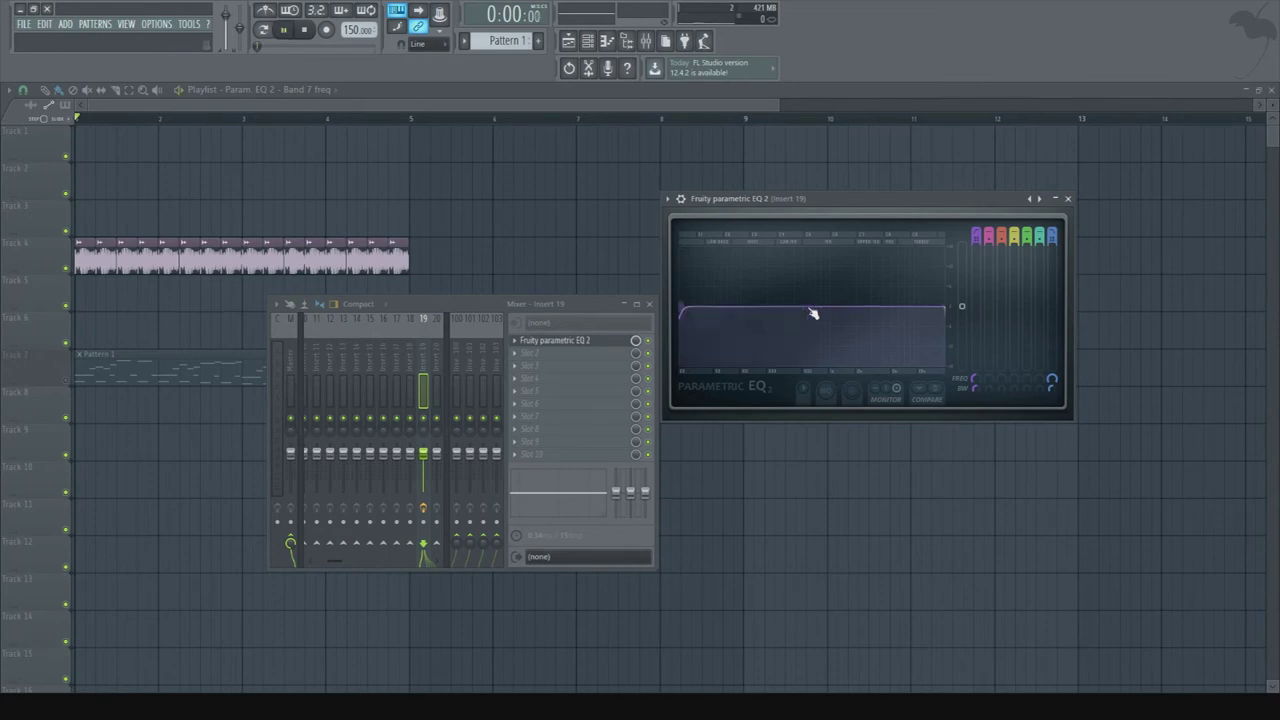
- Audition the high-pass swept down to about 23Hz, then hide the mixer and EQ windows
{"action": "key", "text": "space"}
{"action": "key", "text": "space"}
{"action": "left_click_drag", "start_coordinate": [814, 314], "coordinate": [733, 307]}
{"action": "key", "text": "space"}
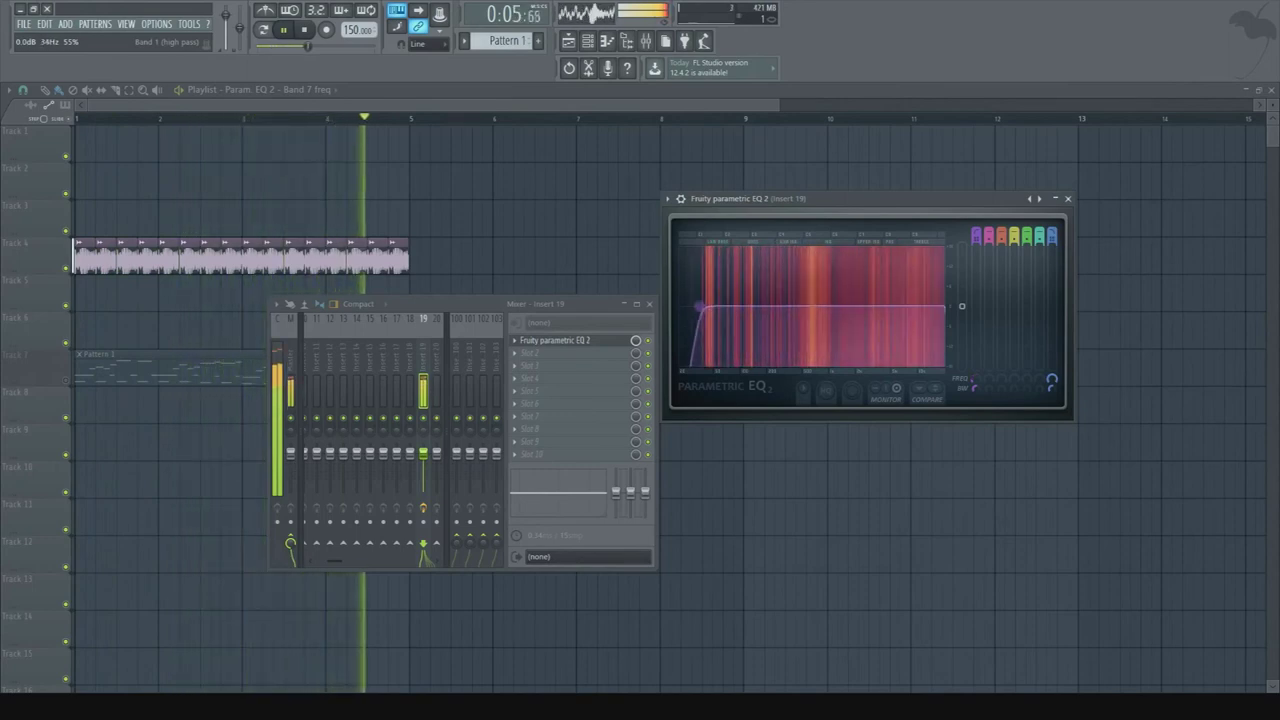
{"action": "key", "text": "space"}
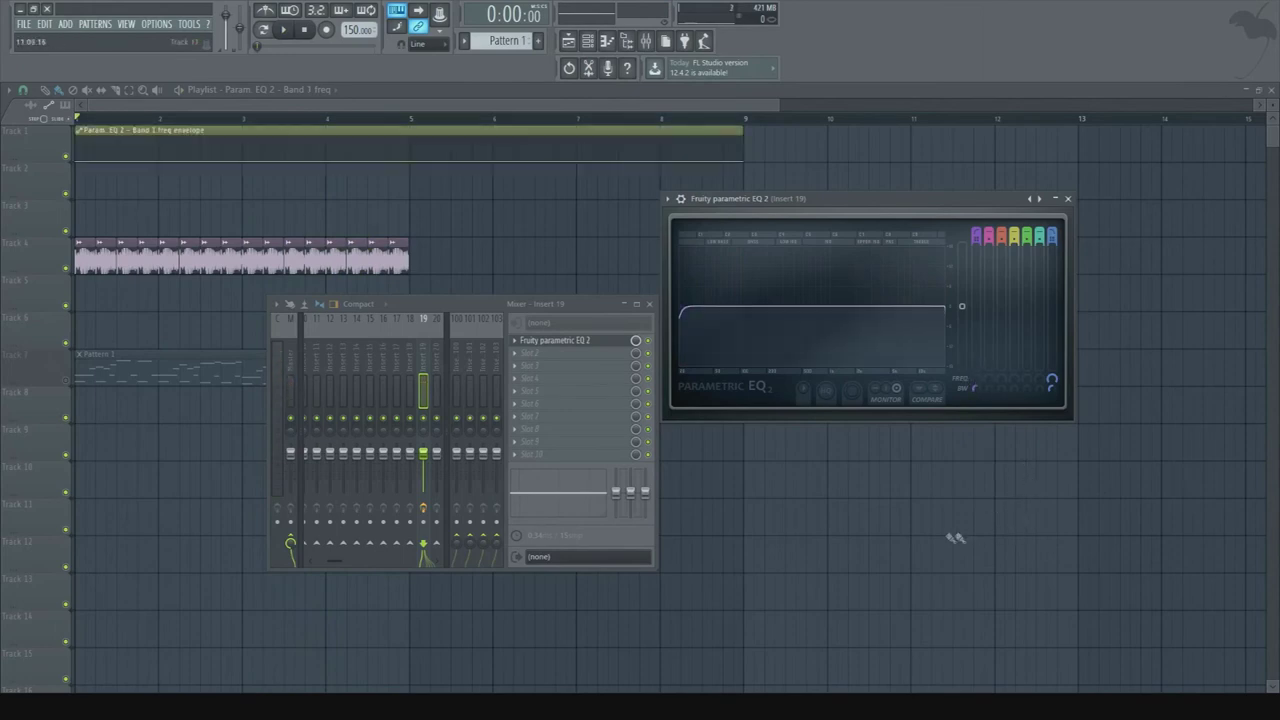
{"action": "key", "text": "F12"}
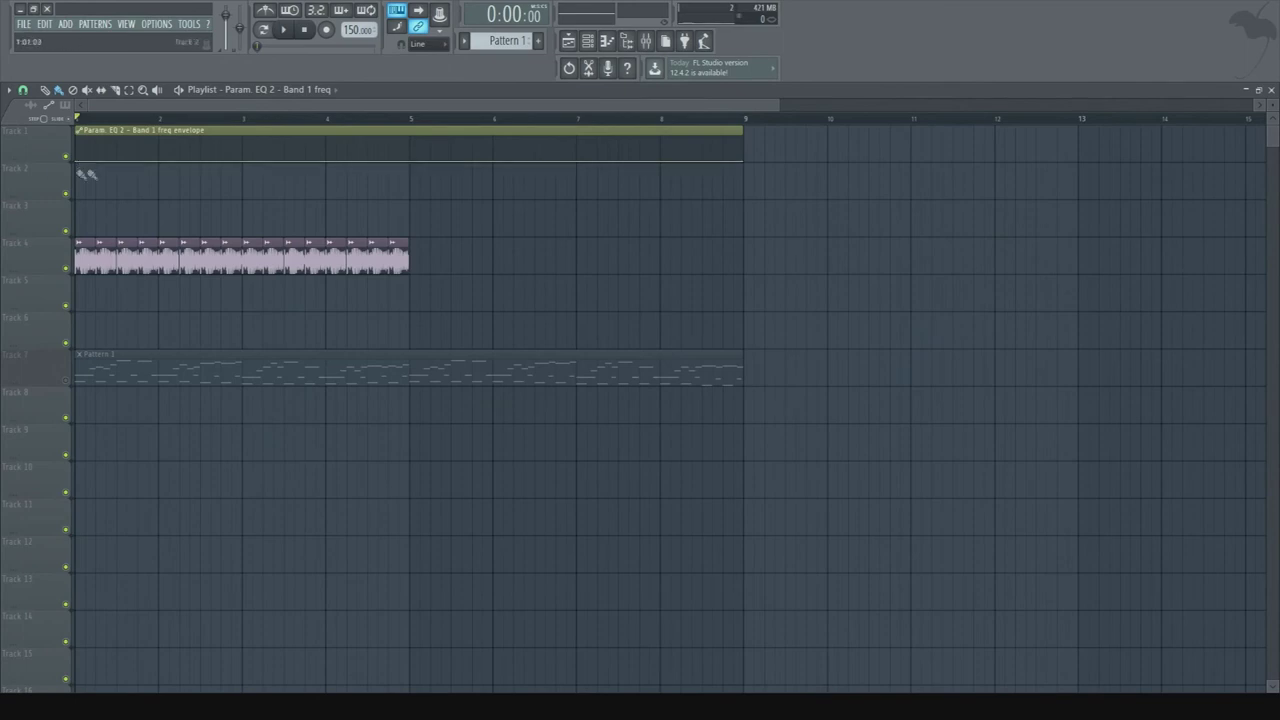
- Push the Band 1 high-pass cutoff to 20000Hz in the reopened Parametric EQ 2
{"action": "left_click", "coordinate": [645, 40]}
{"action": "left_click", "coordinate": [572, 342]}
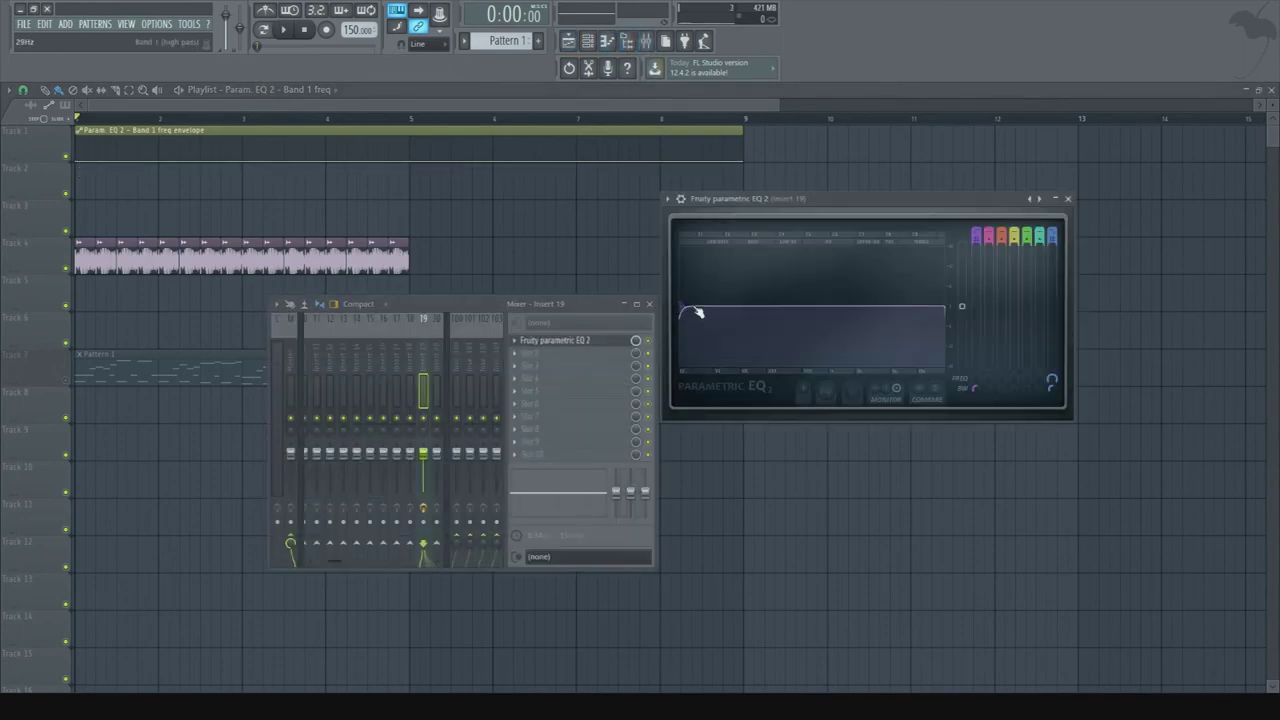
{"action": "left_click_drag", "start_coordinate": [682, 309], "coordinate": [943, 306]}
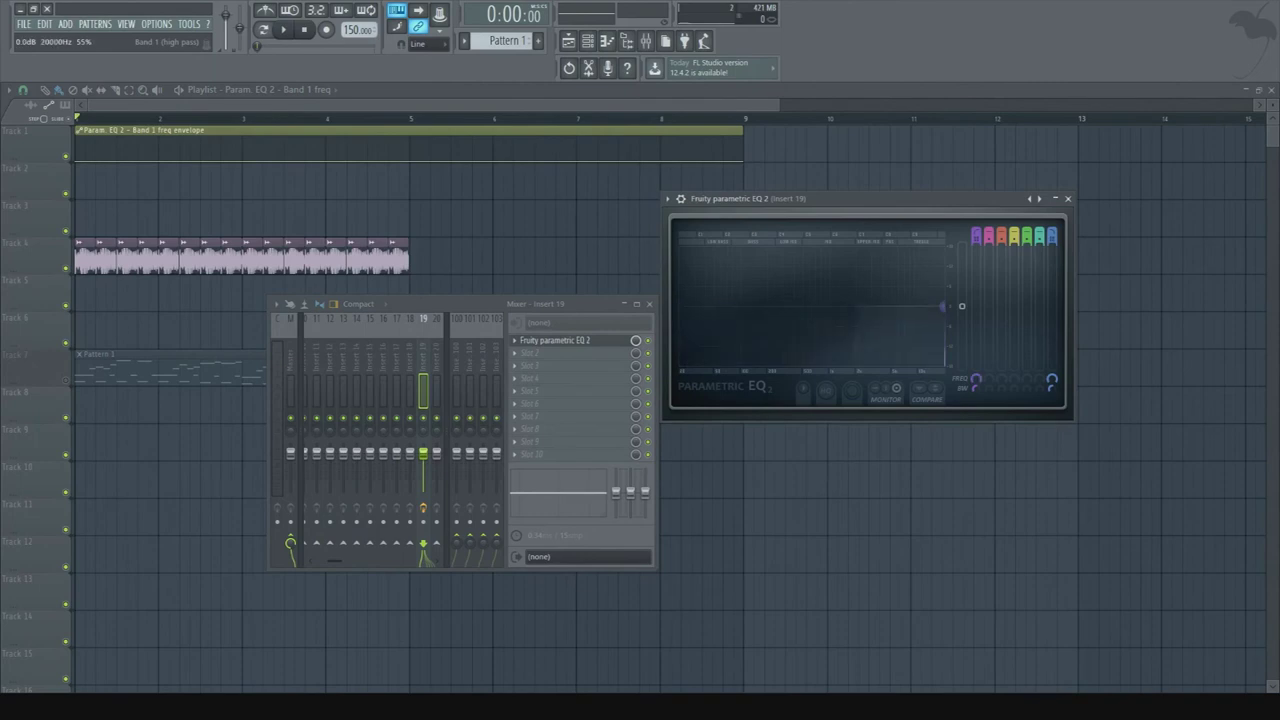
- Raise the Band 1 envelope's start point, add a point at bar 5, and curve the sweep between them
{"action": "left_click", "coordinate": [971, 529]}
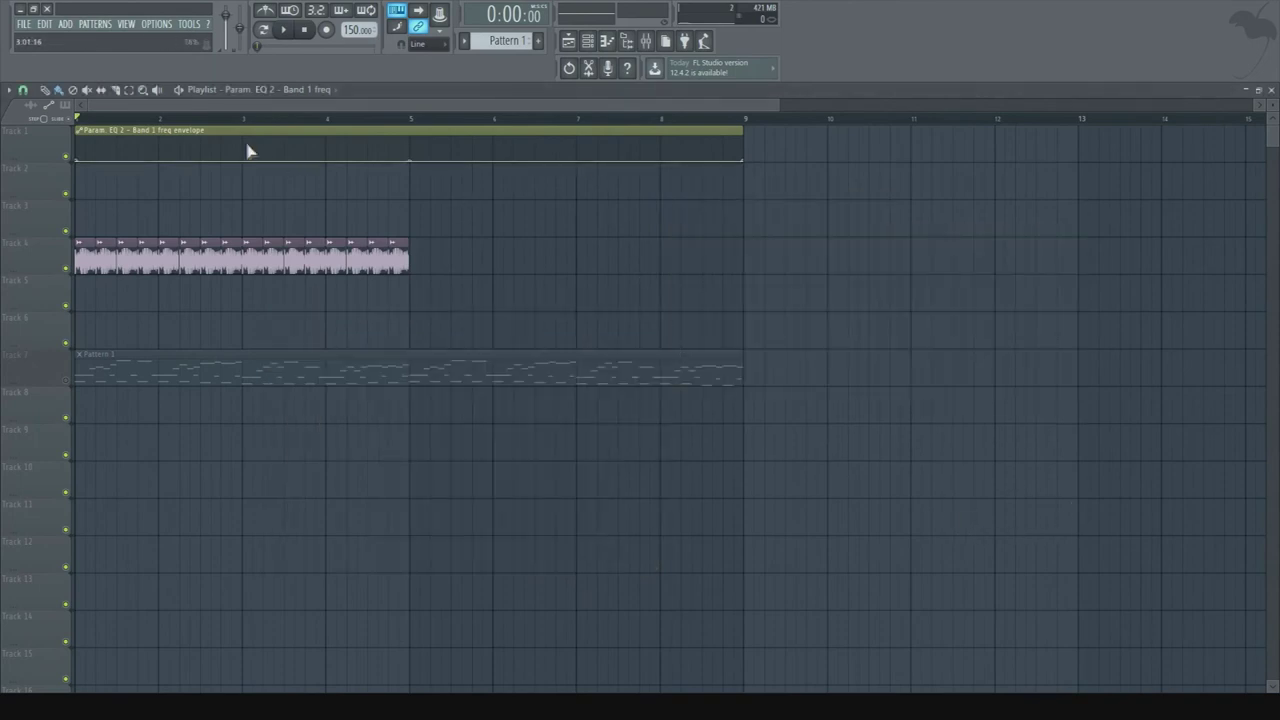
{"action": "left_click_drag", "start_coordinate": [74, 160], "coordinate": [74, 147]}
{"action": "right_click", "coordinate": [411, 161]}
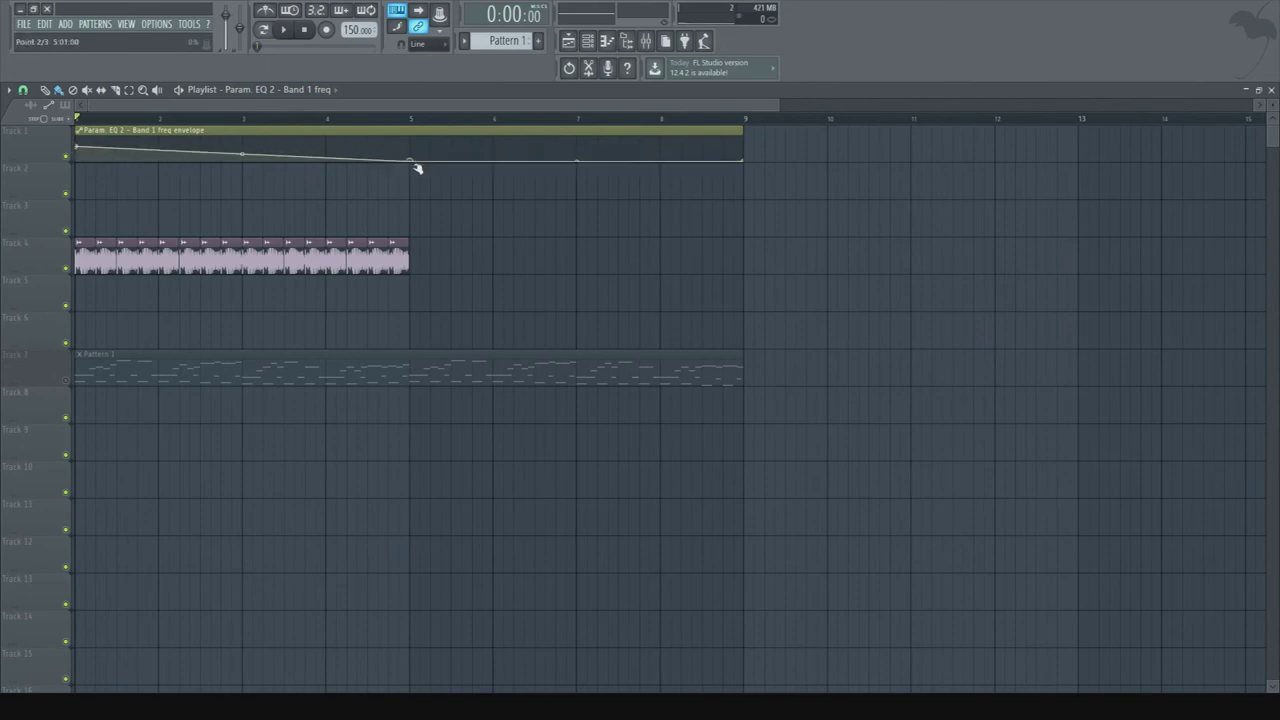
{"action": "left_click_drag", "start_coordinate": [242, 154], "coordinate": [242, 130]}
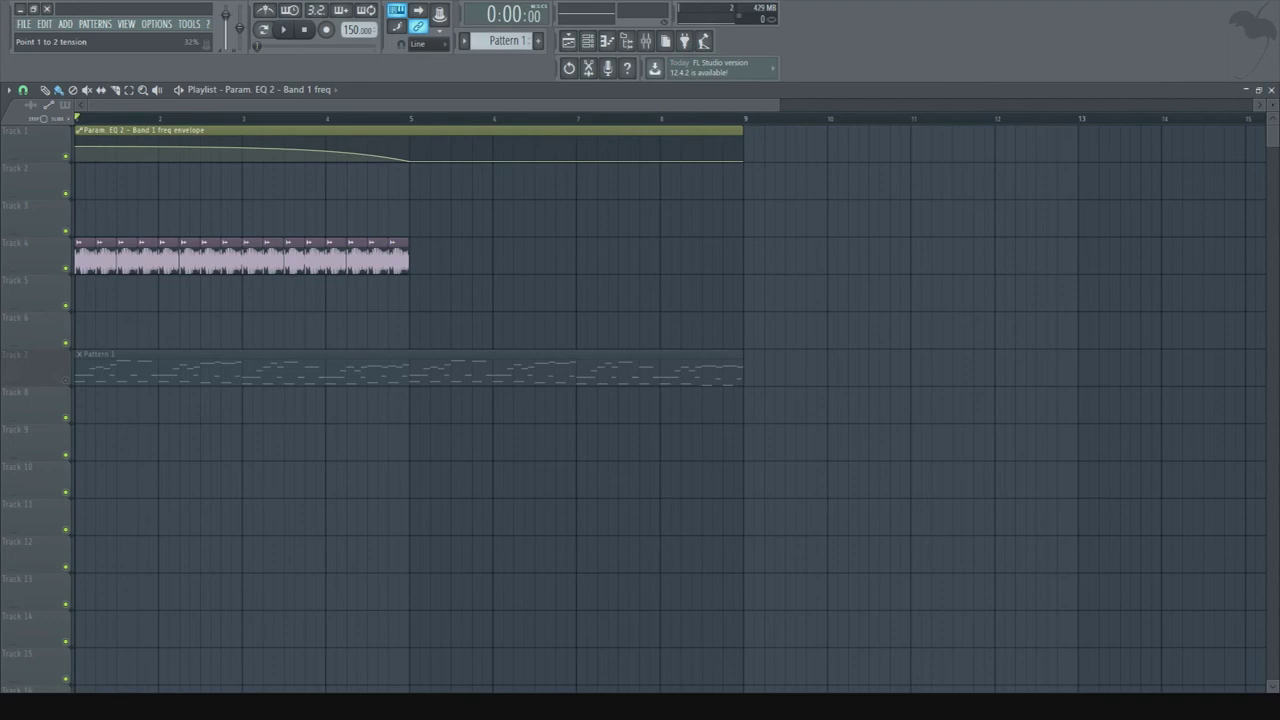
{"action": "key", "text": "space"}
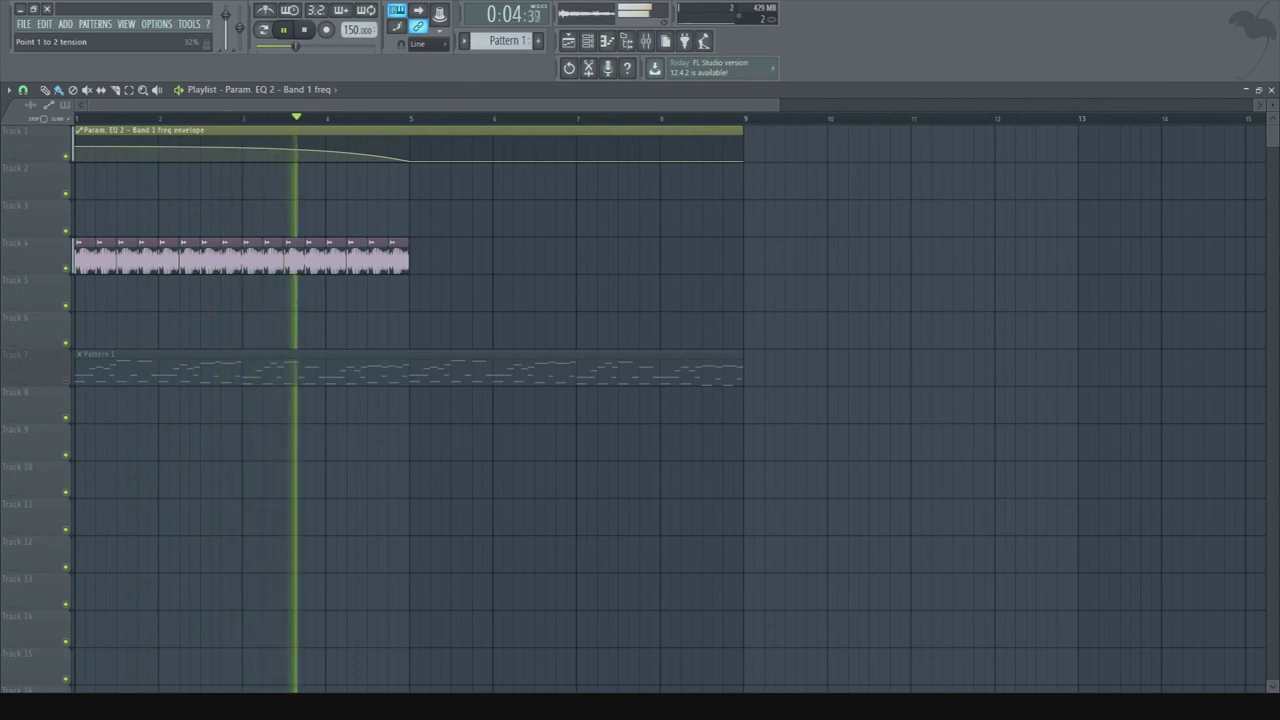
{"action": "key", "text": "space"}
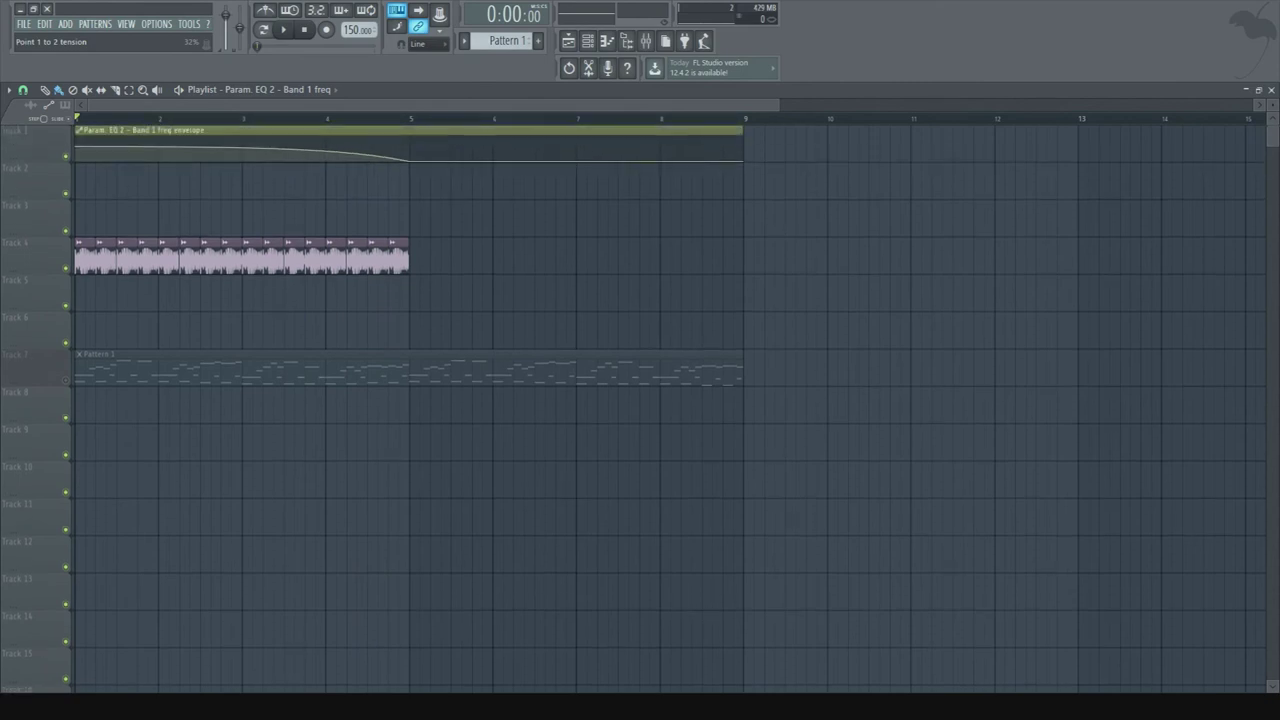
{"action": "scroll", "coordinate": [668, 408], "scroll_direction": "down", "scroll_amount": 1}
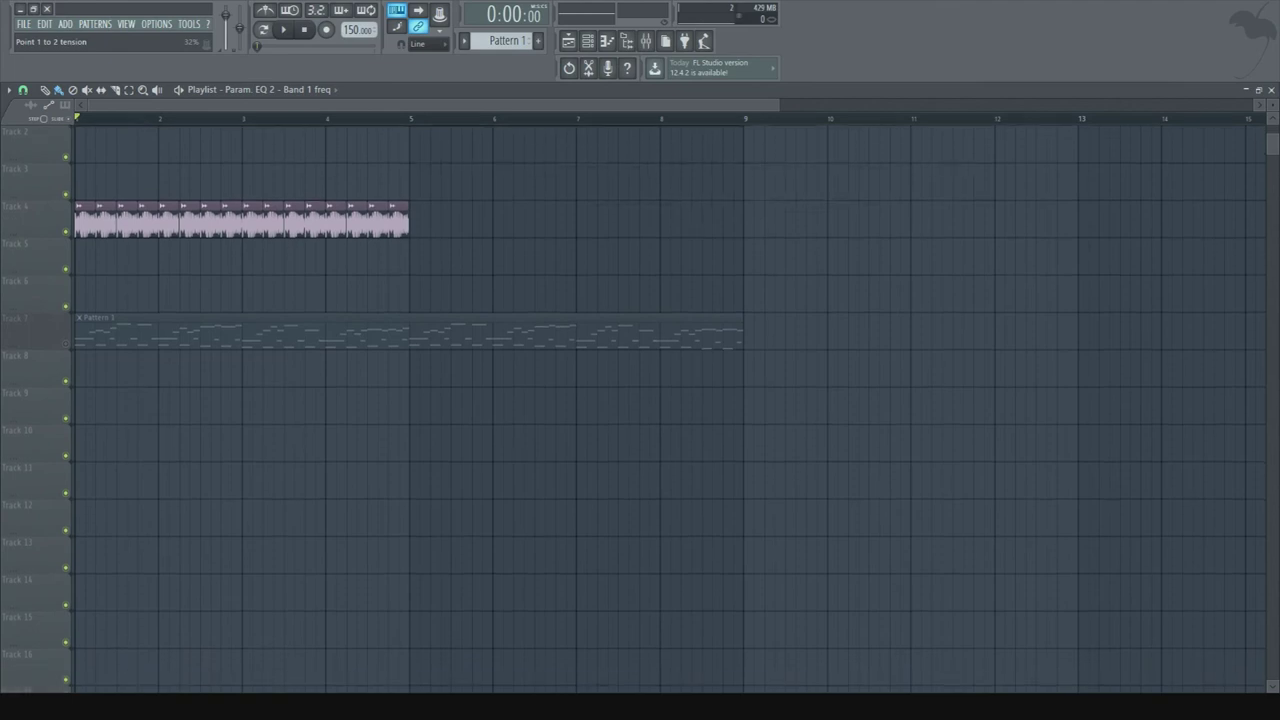
{"action": "scroll", "coordinate": [668, 408], "scroll_direction": "up", "scroll_amount": 1}
{"action": "scroll", "coordinate": [668, 408], "scroll_direction": "down", "scroll_amount": 1}
{"action": "scroll", "coordinate": [668, 408], "scroll_direction": "up", "scroll_amount": 1}
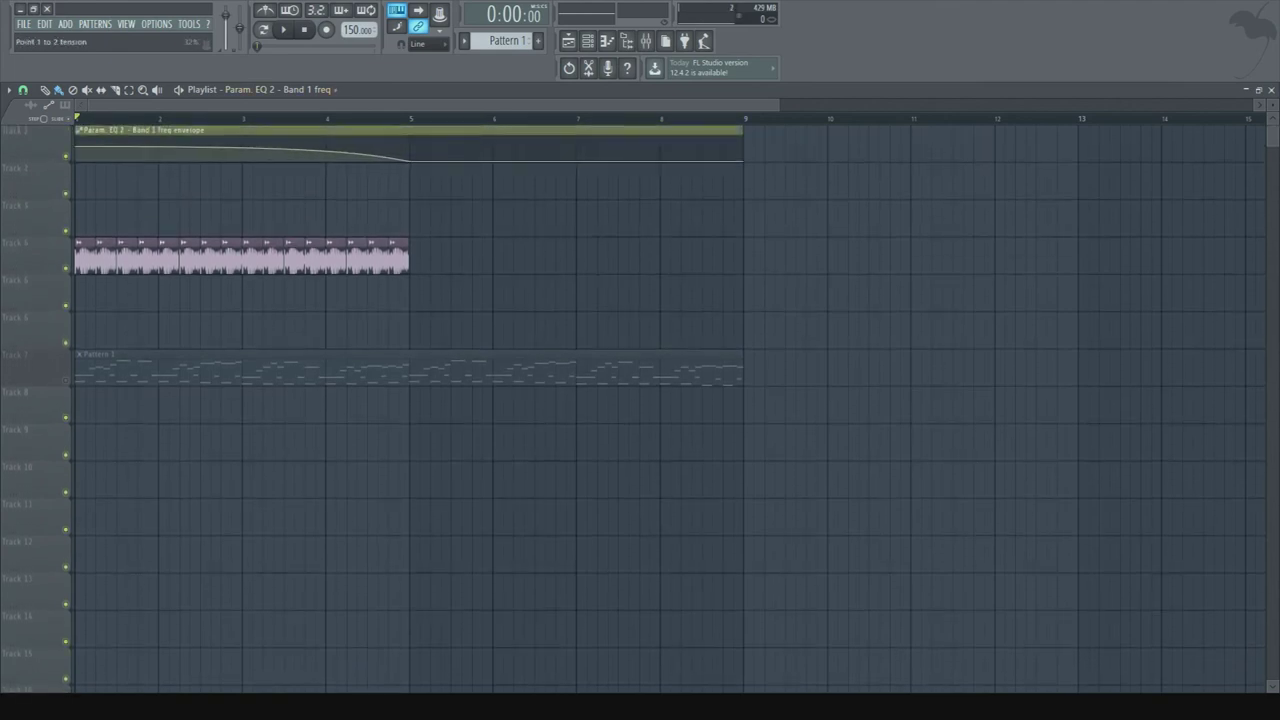
{"action": "scroll", "coordinate": [668, 408], "scroll_direction": "down", "scroll_amount": 1}
{"action": "scroll", "coordinate": [668, 408], "scroll_direction": "down", "scroll_amount": 2}
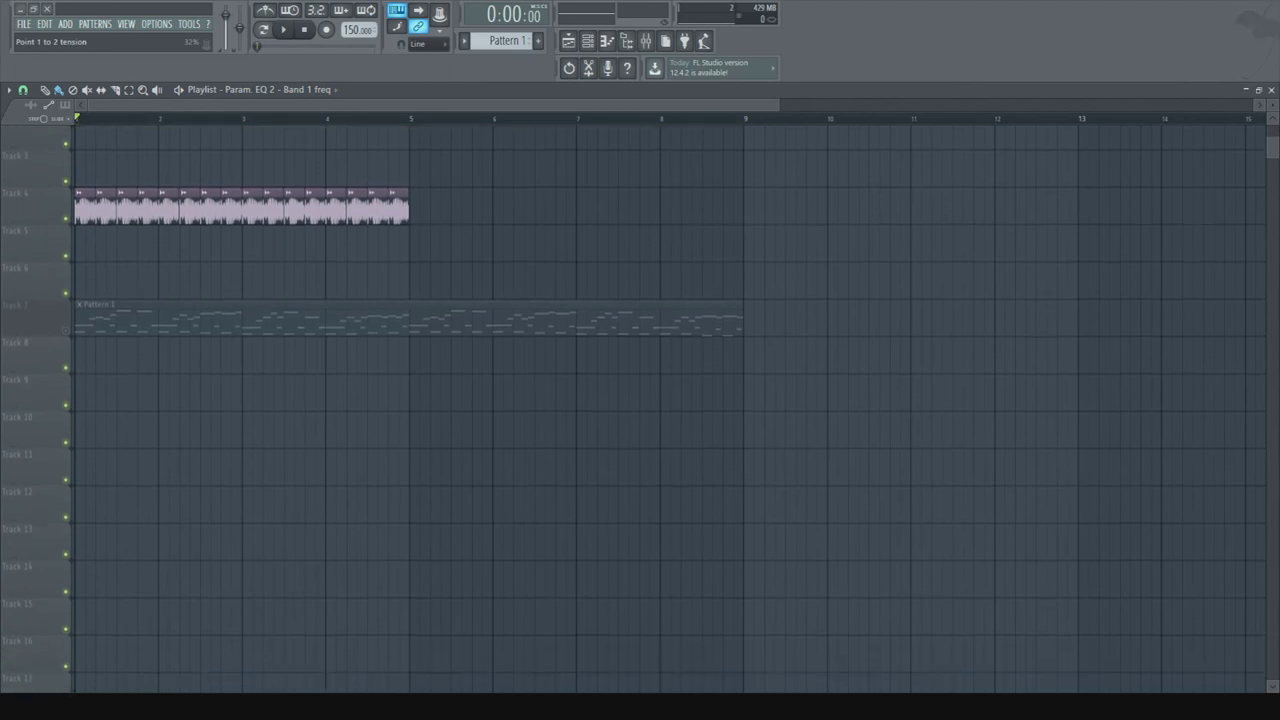